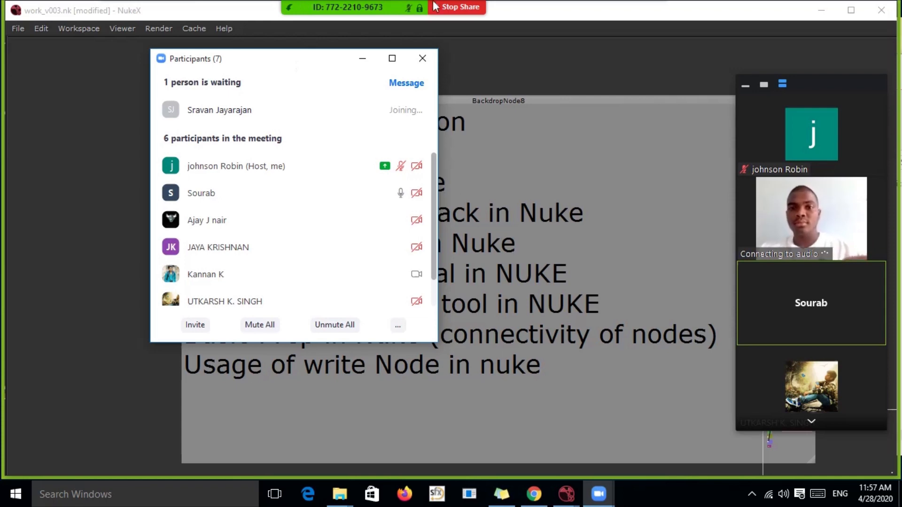
click(235, 15)
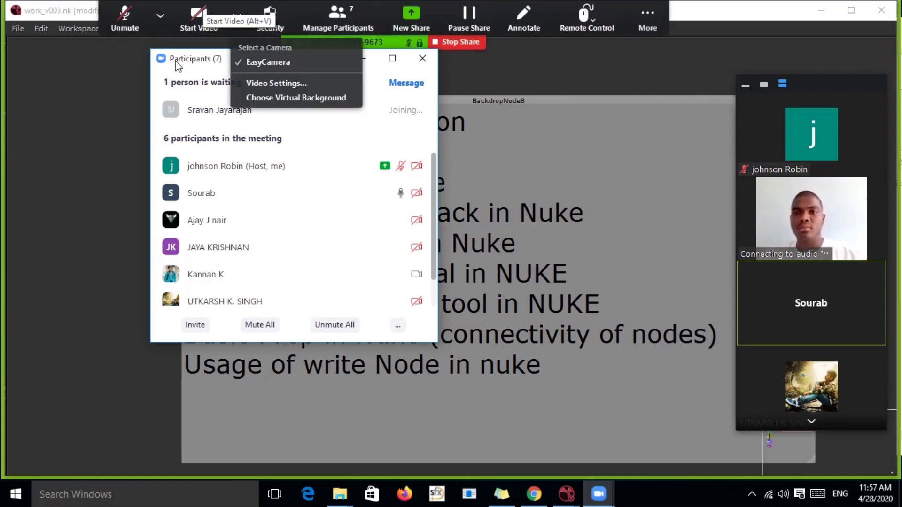
click(220, 60)
drag(256, 60, 175, 65)
mouse_move(244, 78)
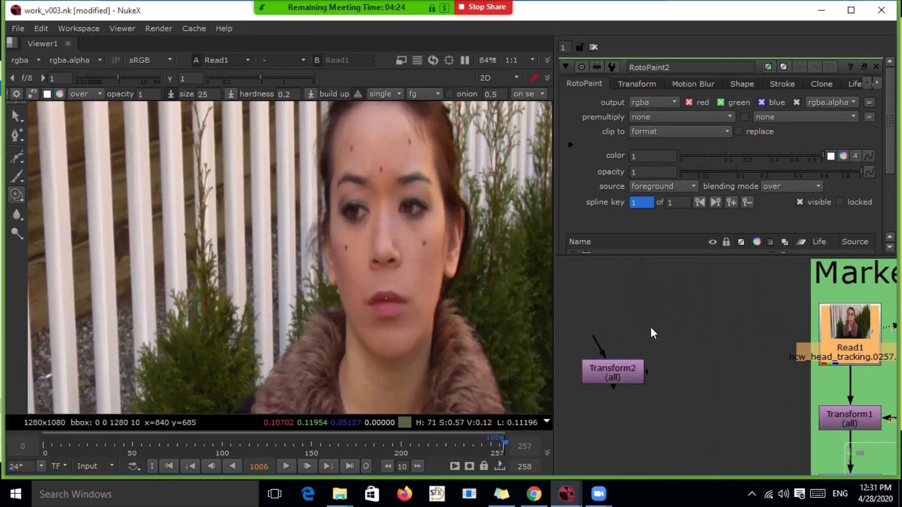
Step: Duplicate the Read1 footage node into the empty space beside the green backdrop and display the copy in the viewer
click(650, 327)
drag(607, 373, 503, 235)
click(857, 334)
key(ctrl+c)
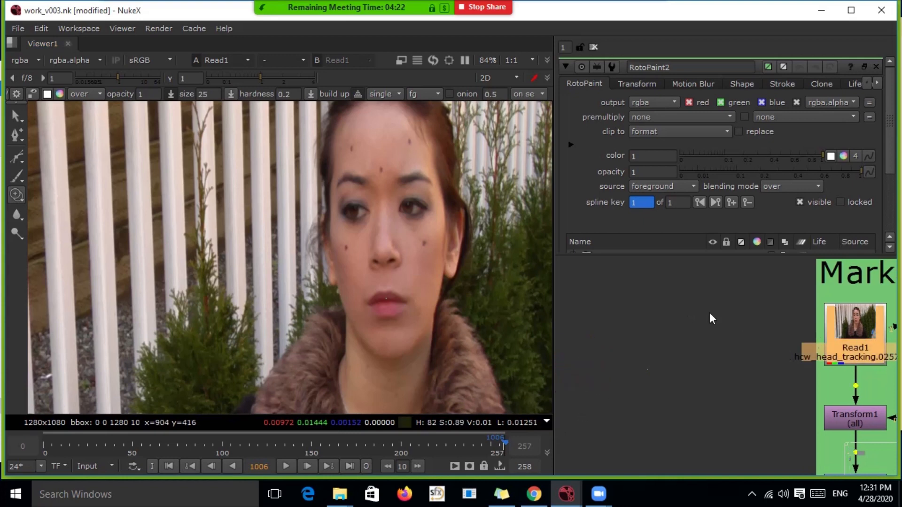
click(704, 312)
key(ctrl+v)
drag(686, 312, 633, 332)
key(1)
middle_drag(365, 210, 303, 221)
scroll(323, 190, up, 5)
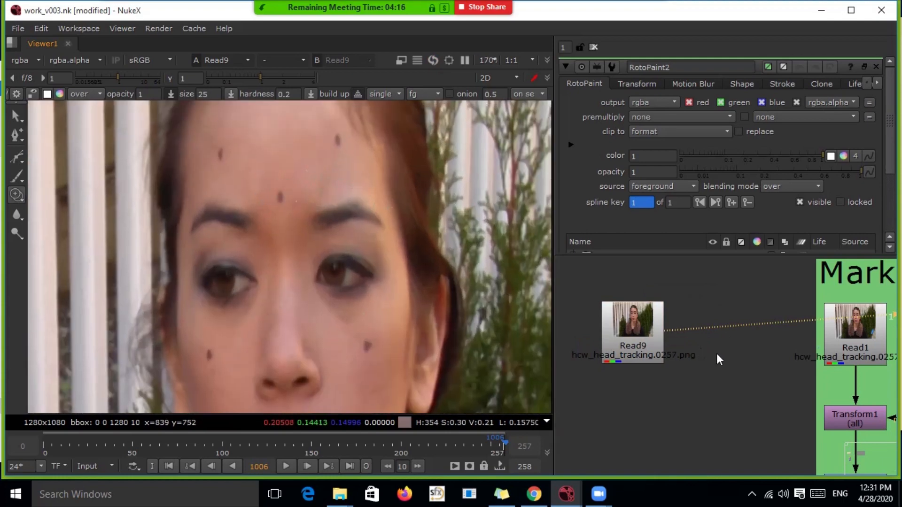
Step: Add a Tracker node fed by the duplicated footage and place it beside the footage node
key(Tab)
text(tr)
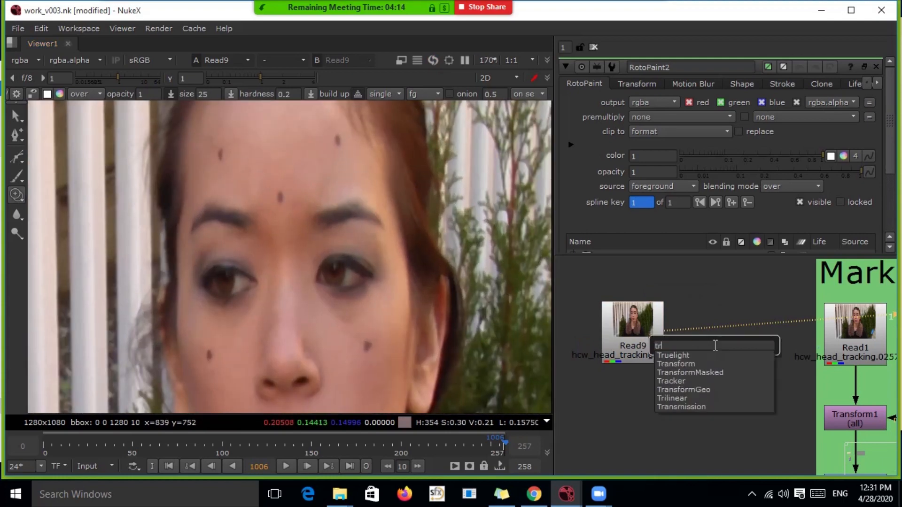
click(677, 381)
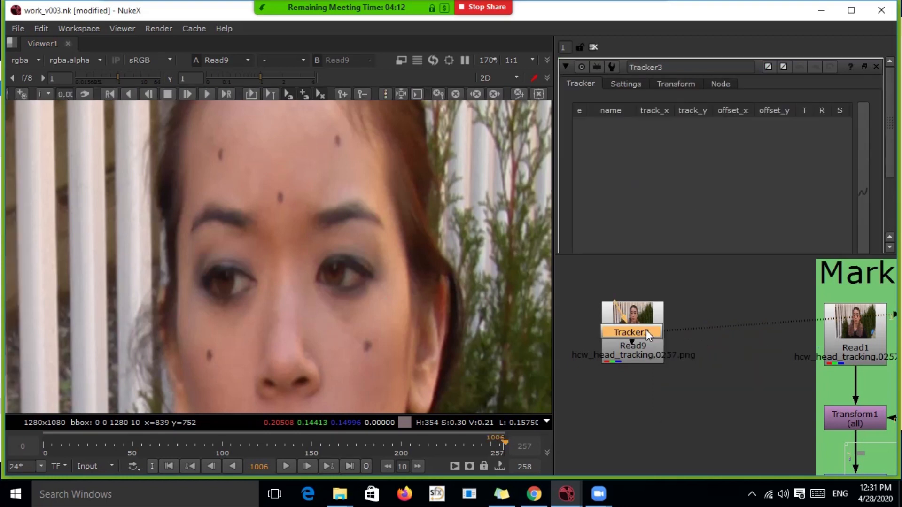
drag(646, 331, 711, 349)
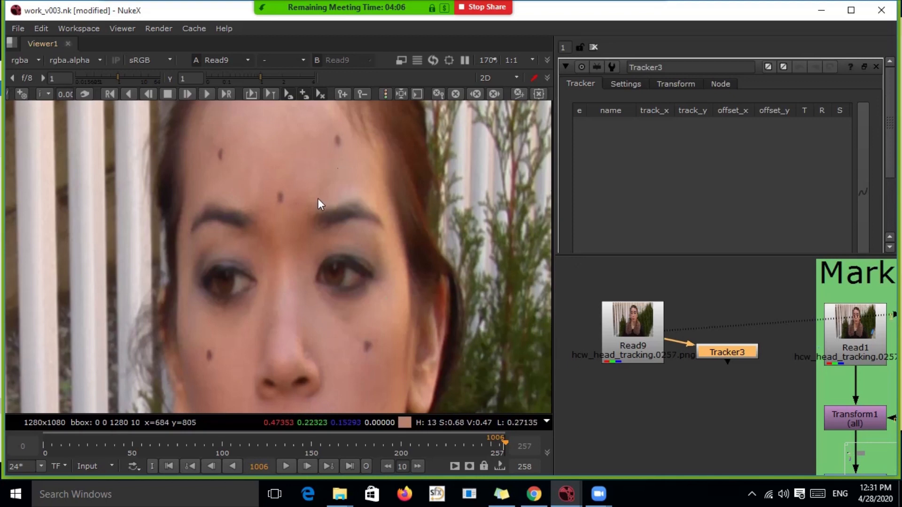
Step: Try to track the central forehead marker forward from frame 1006 with an enlarged search area
ctrl+alt+click(281, 197)
mouse_move(301, 176)
mouse_down()
mouse_move(289, 190)
mouse_move(310, 171)
mouse_up()
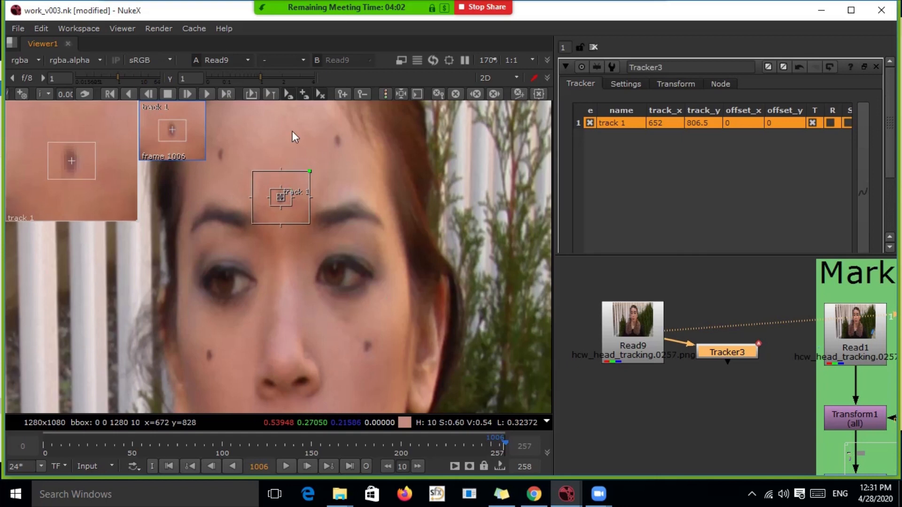
click(206, 94)
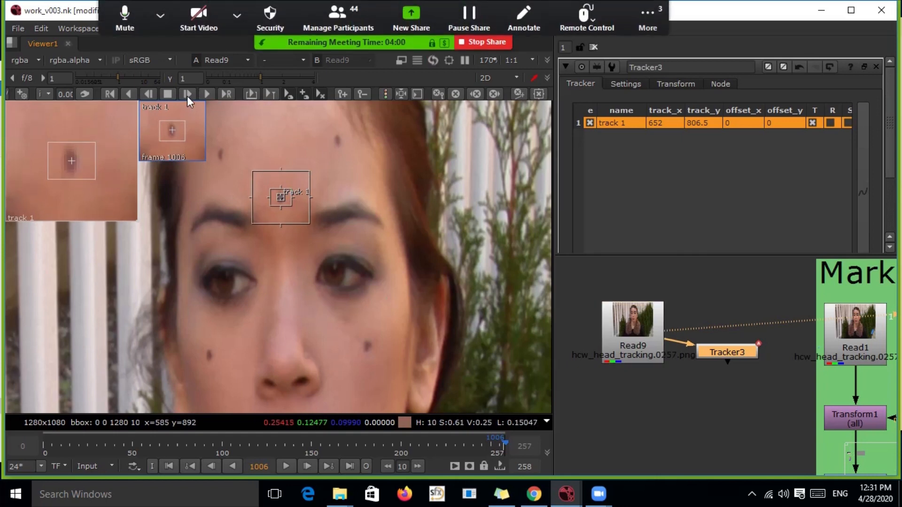
click(207, 94)
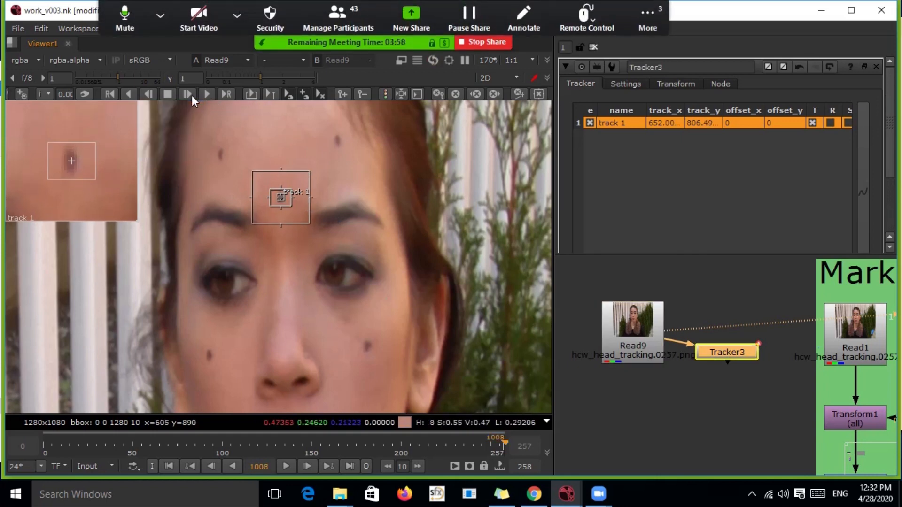
Step: Return to frame 0 and delete track 1 from the Tracker node
click(45, 445)
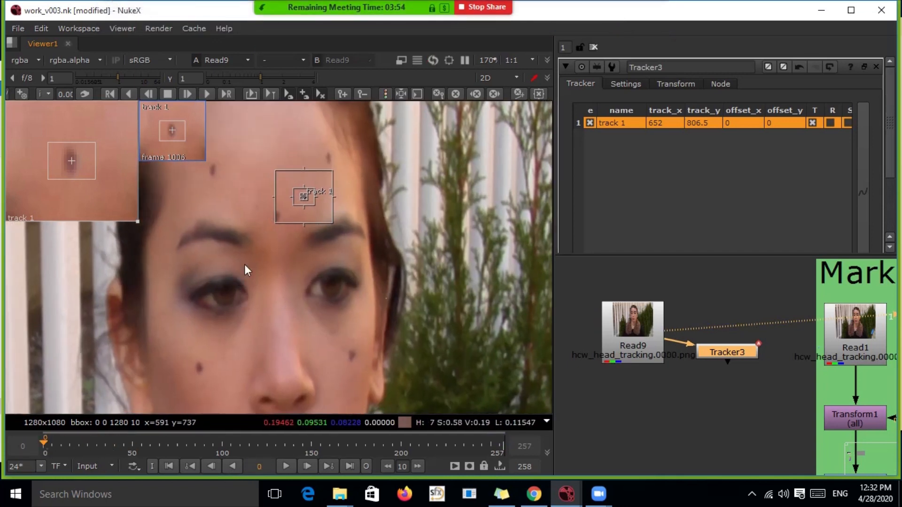
drag(886, 126, 881, 144)
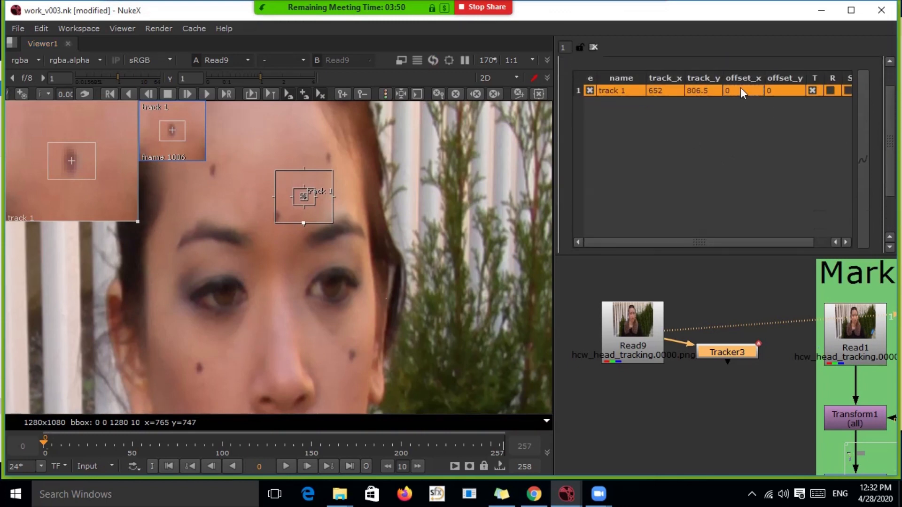
scroll(723, 141, down, 3)
click(680, 205)
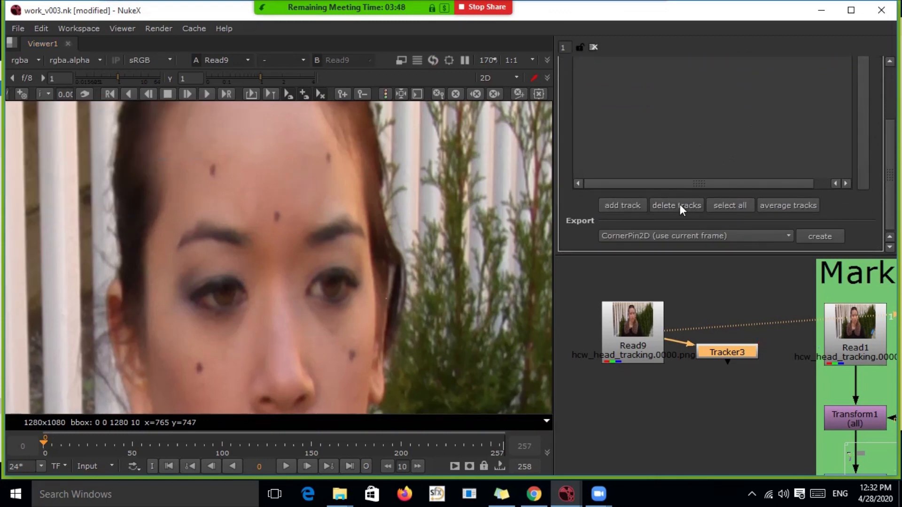
Step: At frame 0, place a new track on the central forehead marker and resize its tracking boxes around the dot
drag(66, 444, 44, 446)
click(637, 334)
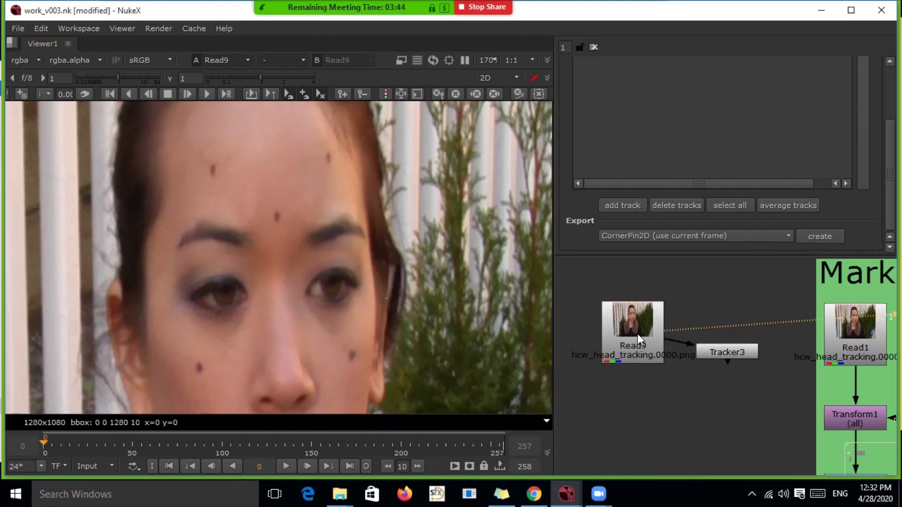
click(78, 445)
drag(78, 446, 44, 444)
scroll(296, 211, up, 3)
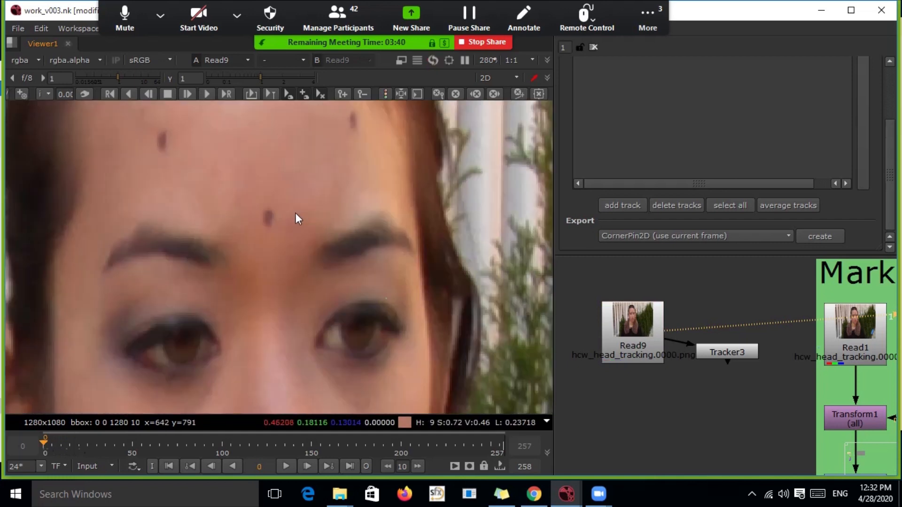
ctrl+alt+click(267, 218)
drag(304, 181, 289, 196)
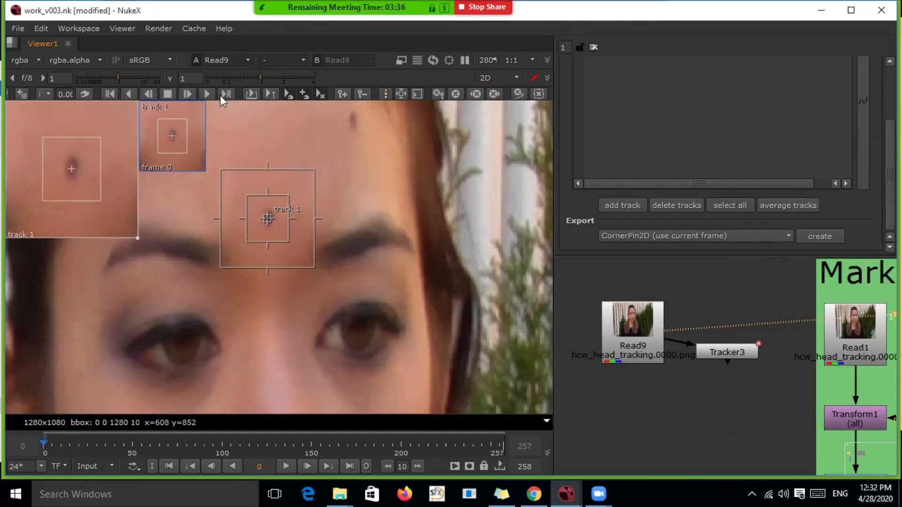
Step: Track the forehead marker forward one frame at a time up to frame 4
click(191, 92)
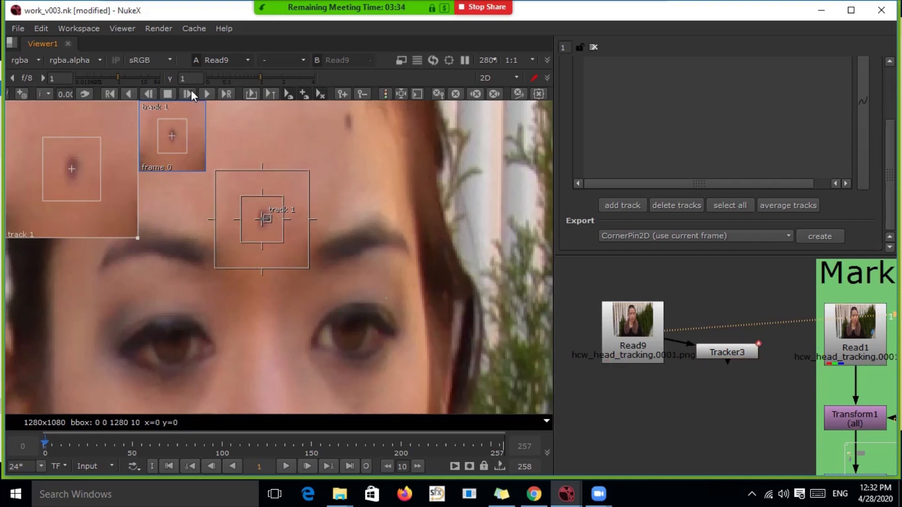
click(190, 94)
click(190, 94)
click(190, 94)
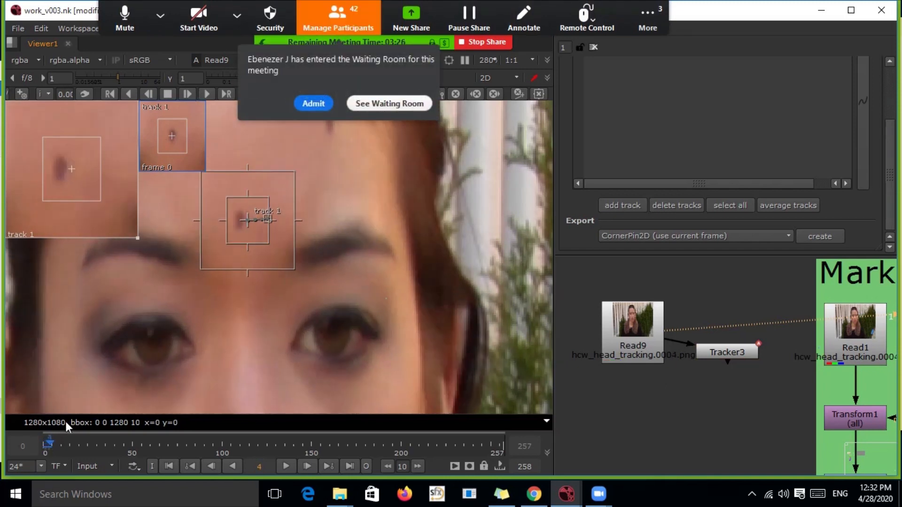
Step: Go back to frame 3, tighten the tracking boxes around the marker, and track again frame by frame to frame 5
click(49, 438)
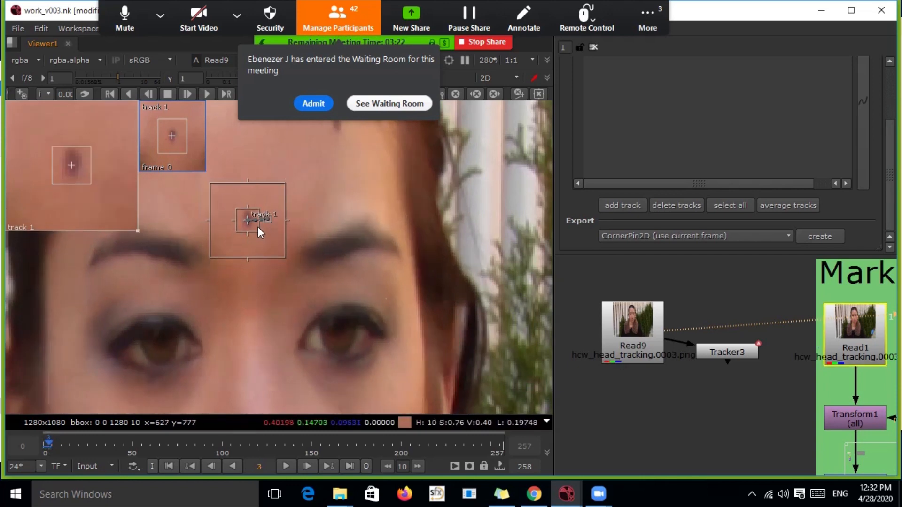
click(186, 93)
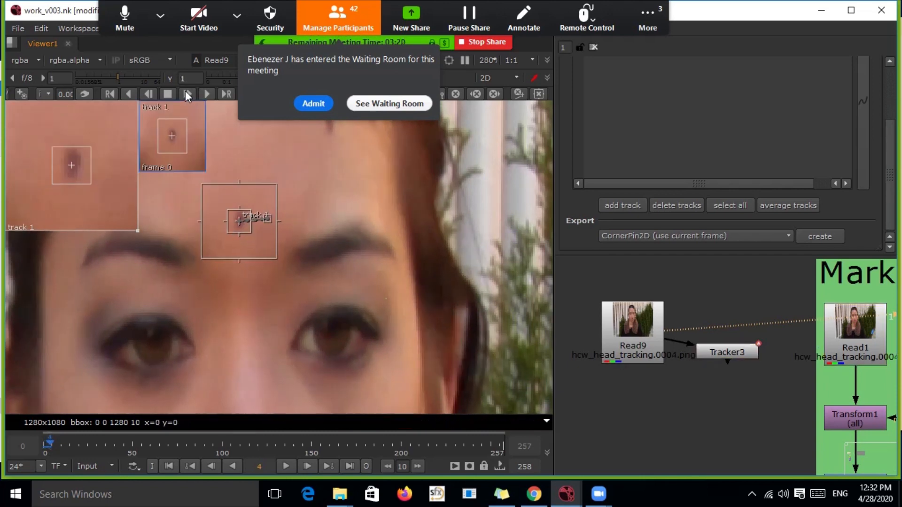
click(186, 94)
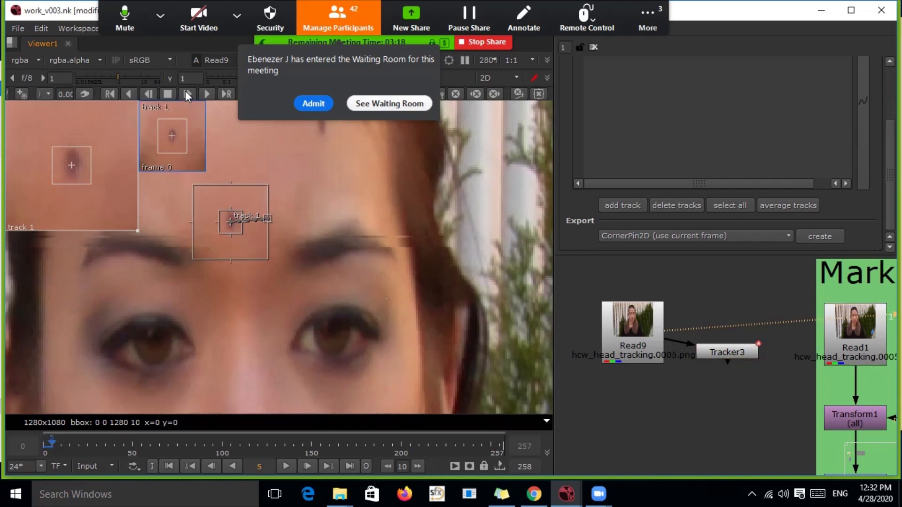
Step: Return to frame 0 and add a Roto node below the tracker, with its bg input connected to the tracker
click(45, 444)
drag(43, 442, 41, 442)
drag(726, 353, 730, 349)
click(724, 396)
key(o)
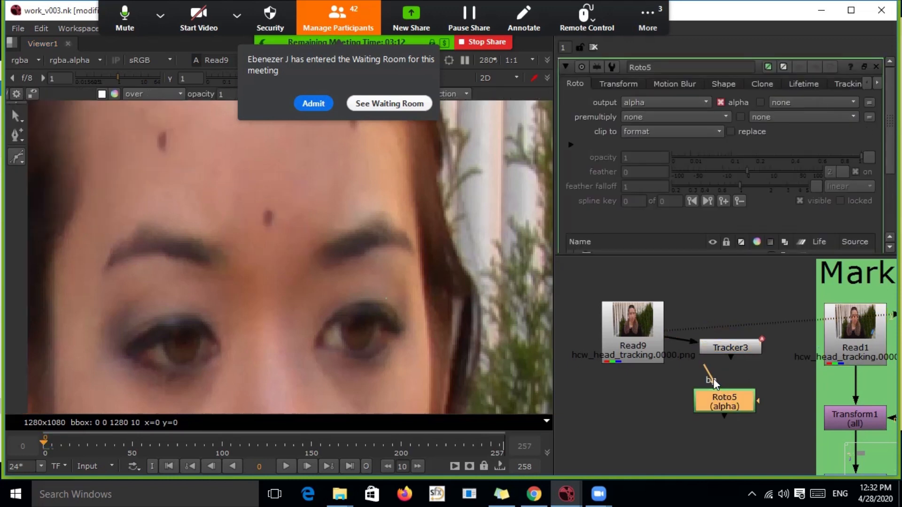
drag(725, 402, 732, 402)
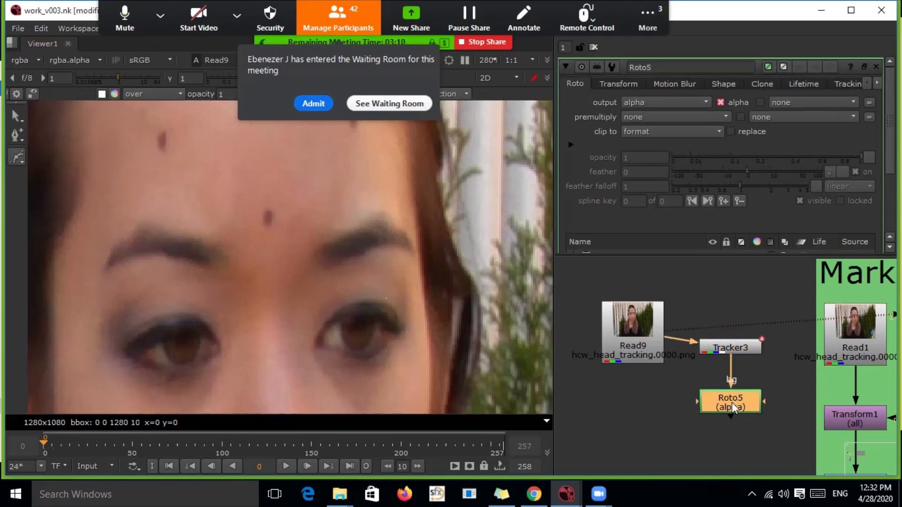
Step: Set the tracker's transform type to match-move and make the current frame 0 its reference frame
click(739, 349)
double_click(739, 351)
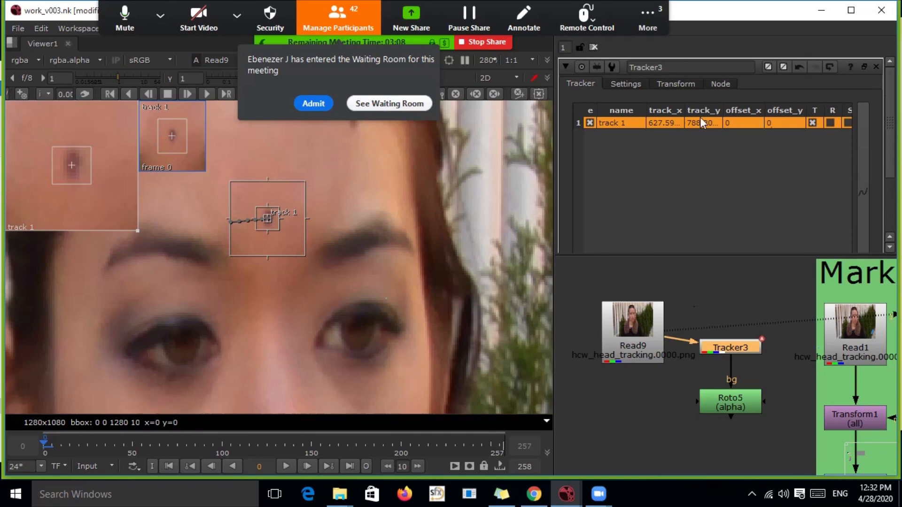
click(680, 85)
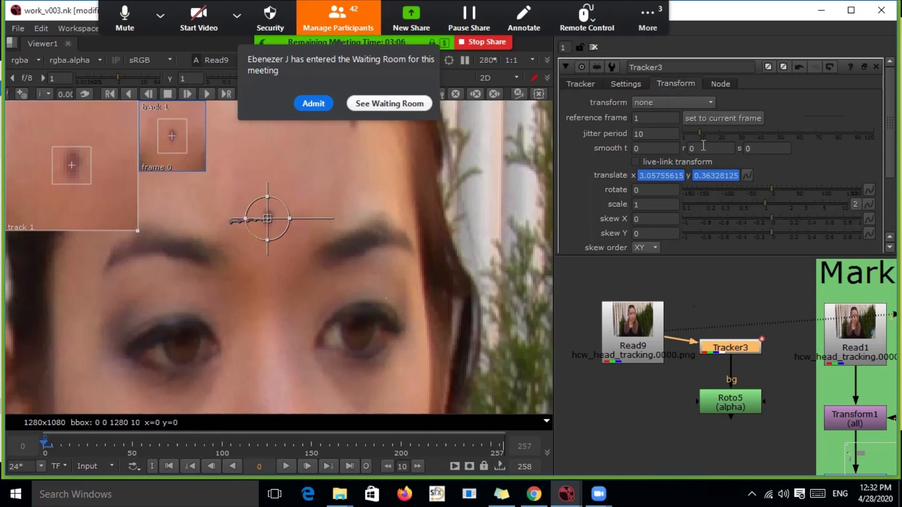
click(747, 175)
mouse_move(802, 269)
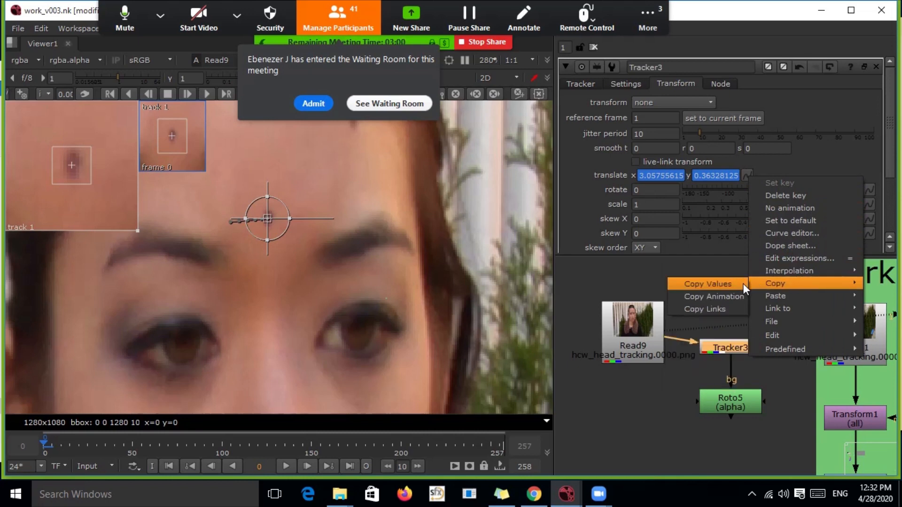
click(685, 98)
click(682, 134)
click(713, 117)
Step: Copy the animation of the tracker's translate values
click(744, 173)
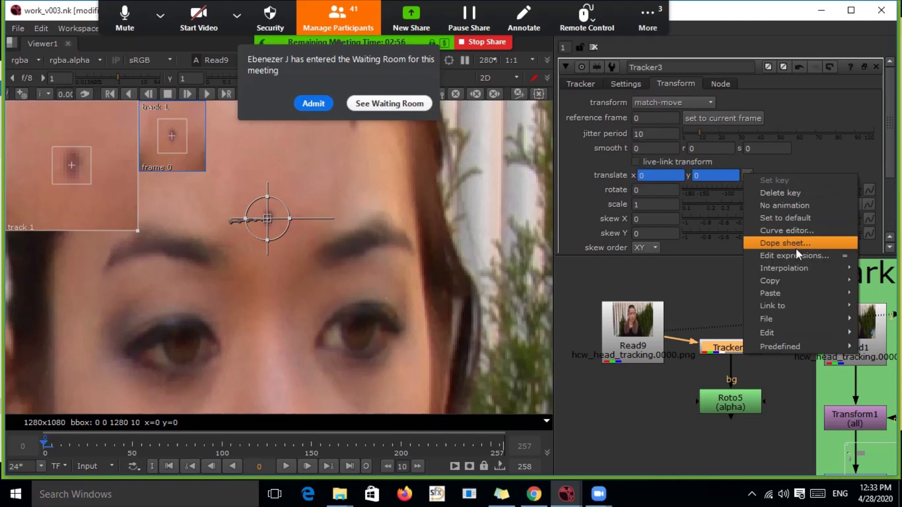
mouse_move(774, 281)
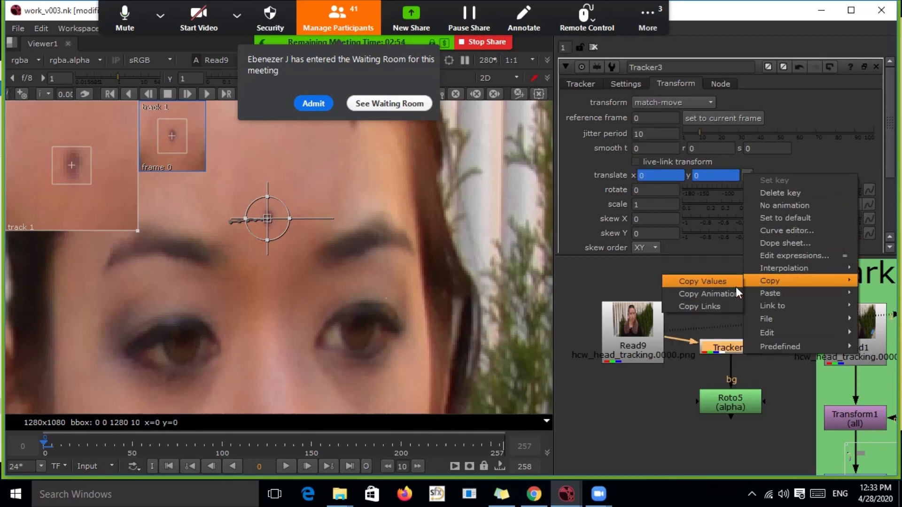
click(731, 299)
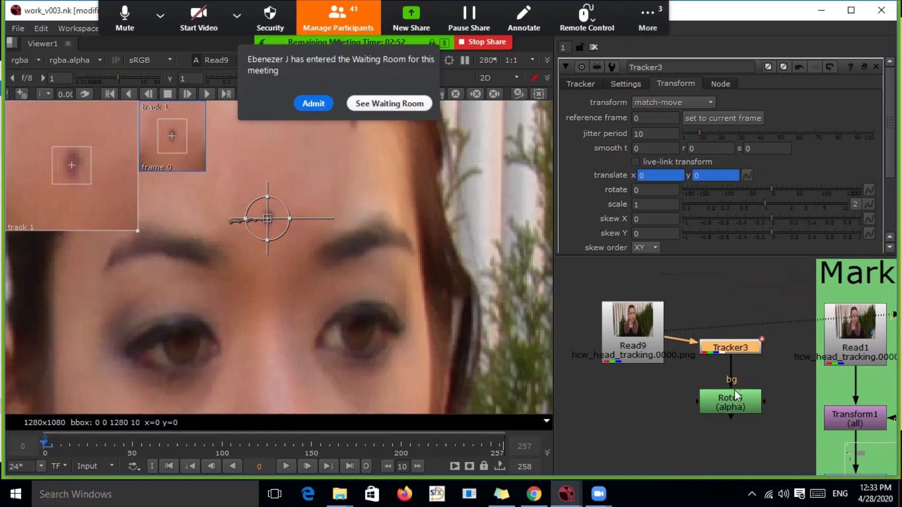
Step: Paste the copied animation as absolute values onto the translate of the Roto node's Root layer
double_click(731, 392)
click(619, 84)
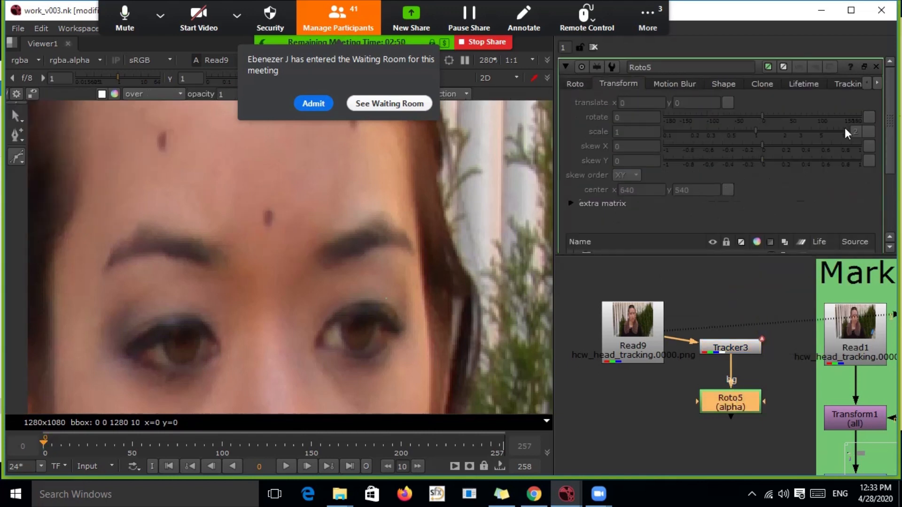
scroll(886, 180, down, 2)
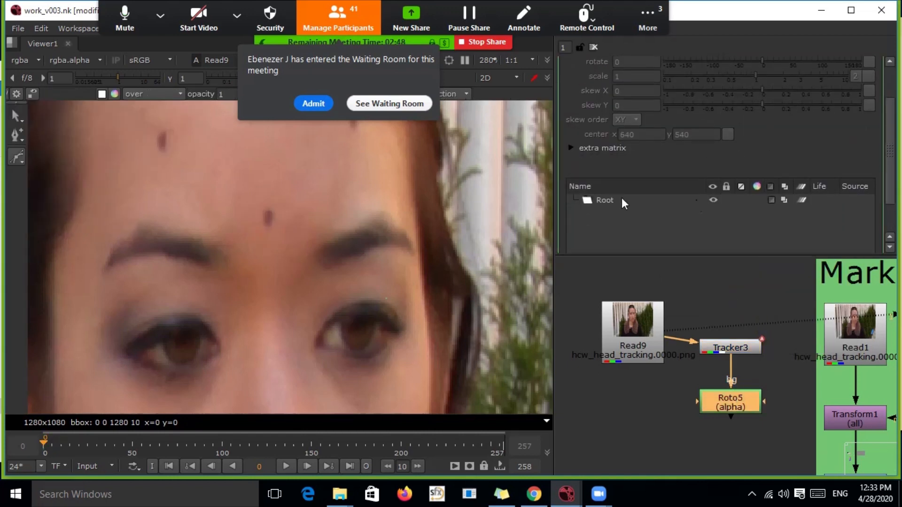
click(607, 202)
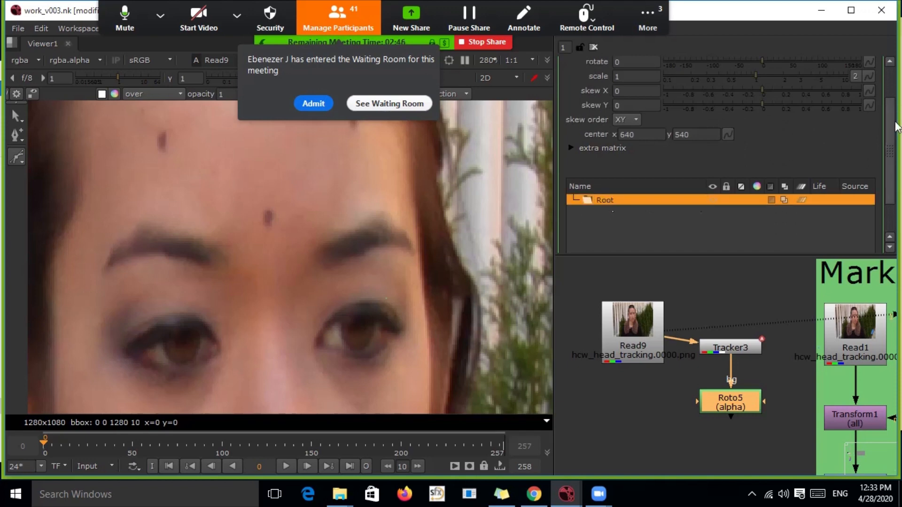
scroll(796, 108, up, 2)
click(731, 90)
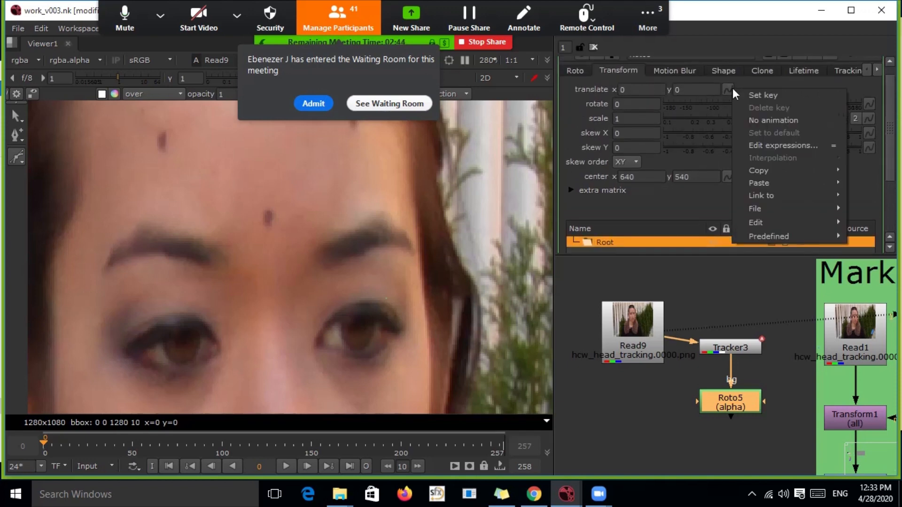
mouse_move(781, 181)
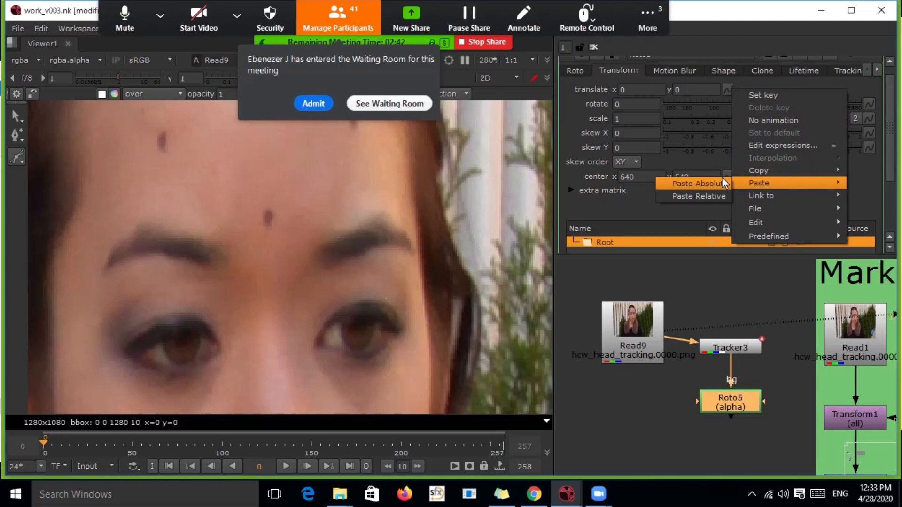
click(700, 183)
drag(888, 123, 887, 141)
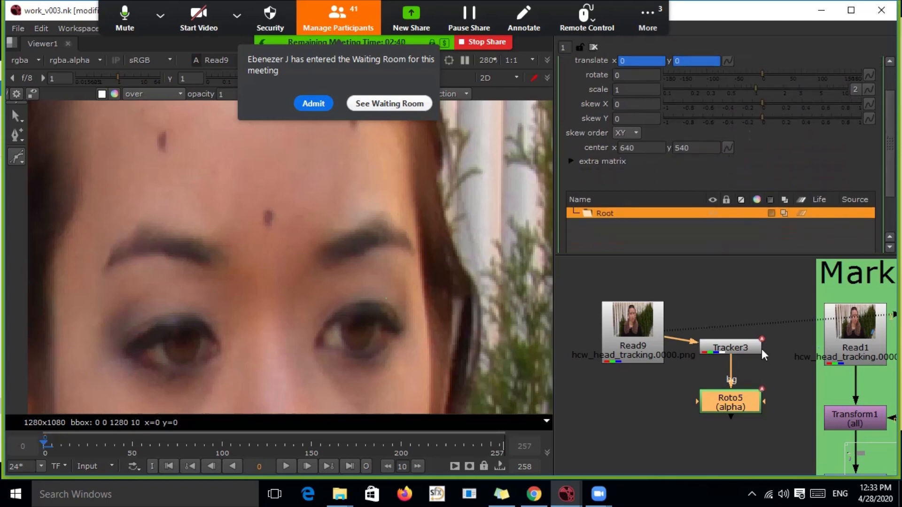
Step: Draw a small ellipse in the Roto node around the dark marker at the centre of the forehead
double_click(746, 403)
drag(16, 157, 37, 191)
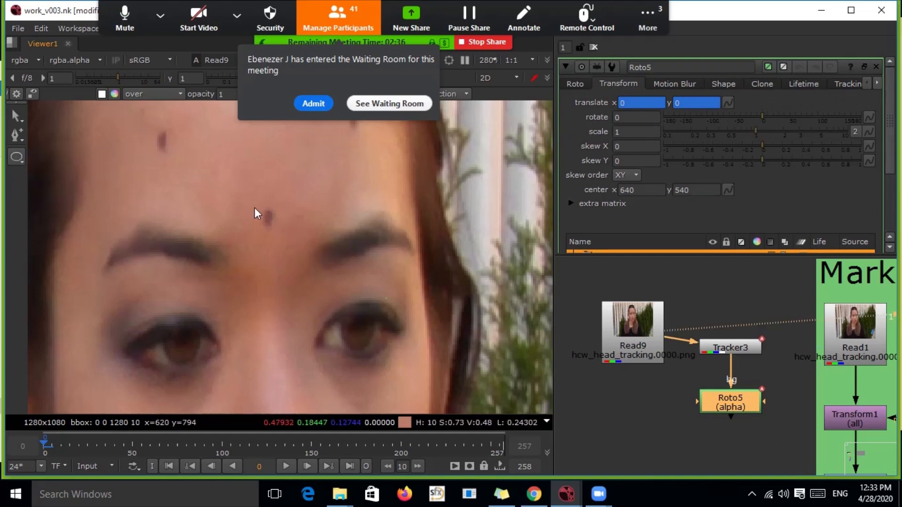
drag(280, 230, 281, 231)
click(321, 209)
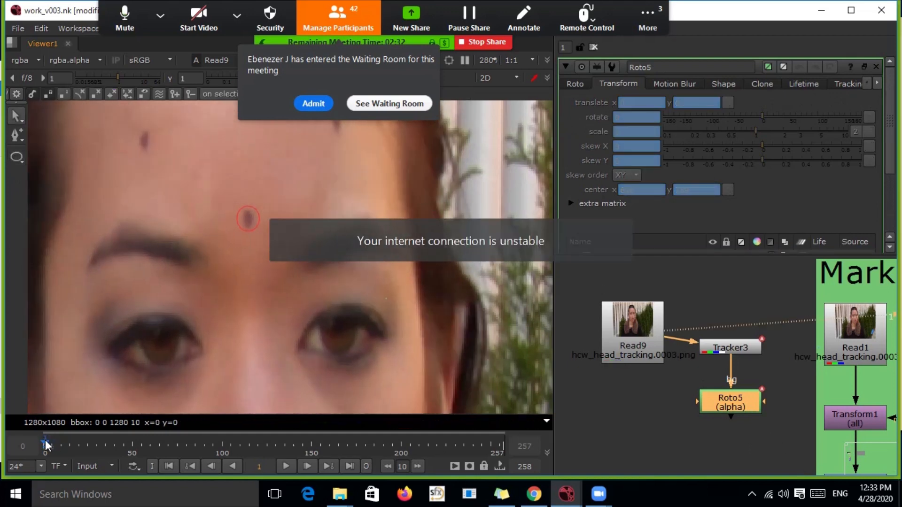
Step: Add a masked Transform below the head-tracking Read node, connect its mask to the Roto node, and view its result
drag(746, 346, 747, 338)
drag(601, 425, 603, 426)
key(Tab)
text(transform)
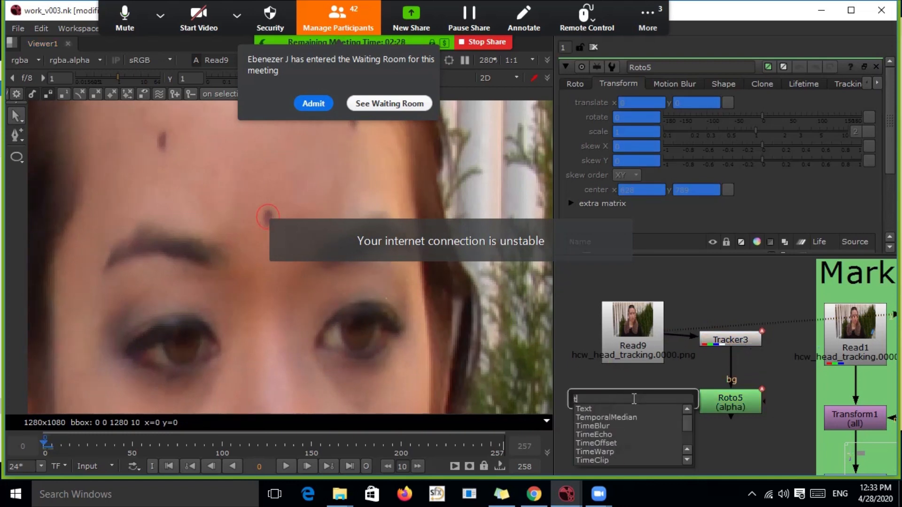
key(Return)
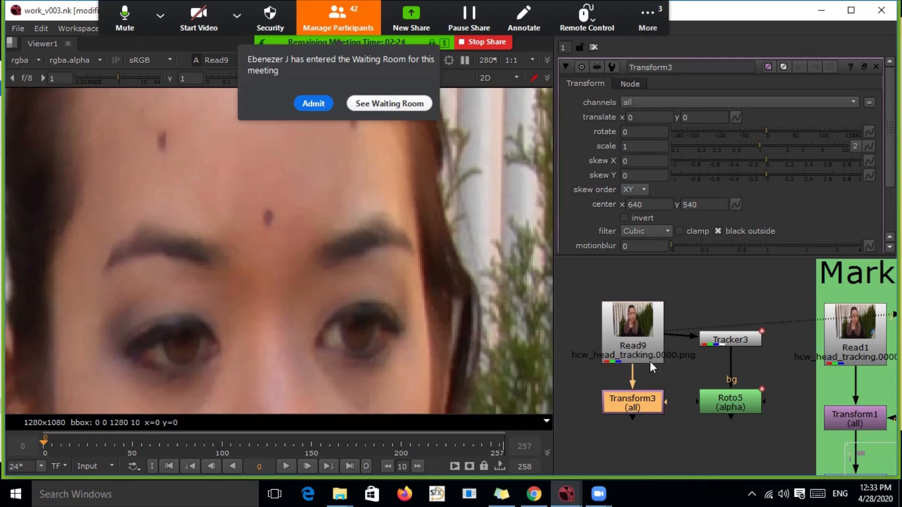
drag(723, 404, 723, 405)
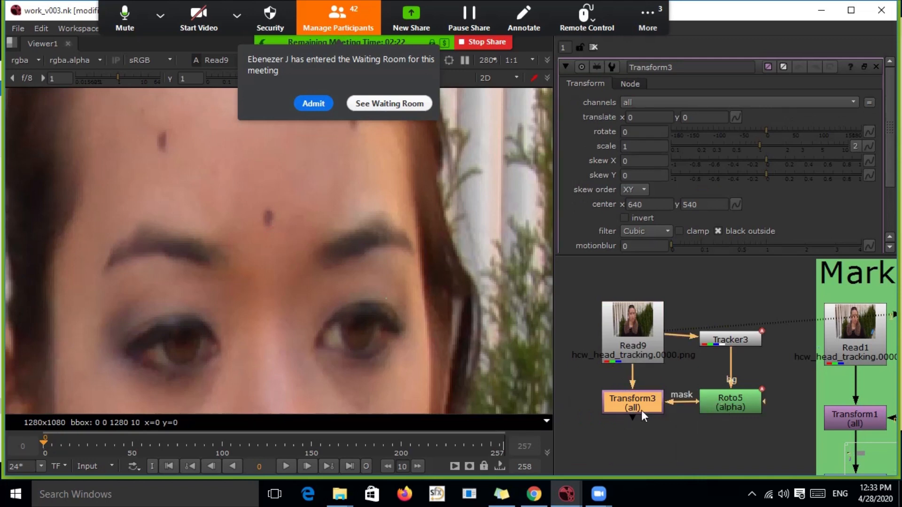
key(1)
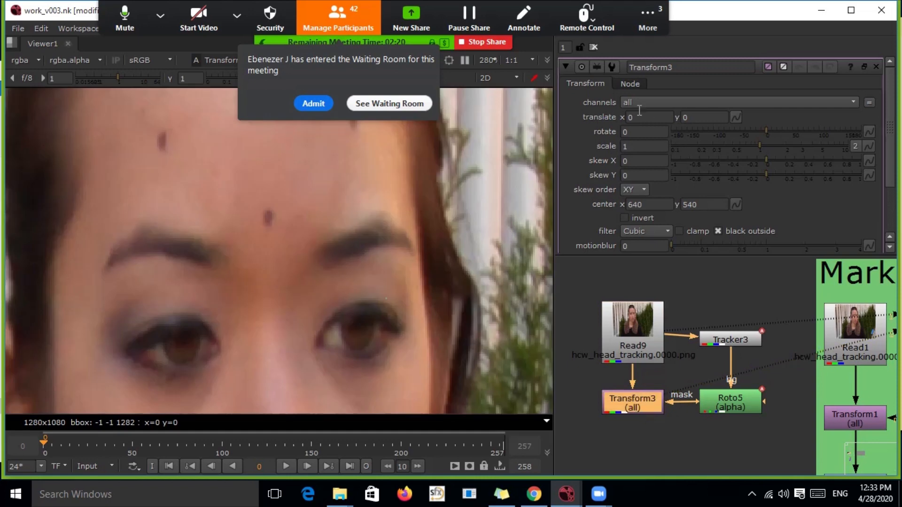
Step: Try shifting the masked Transform horizontally with a translate x of -1
middle_drag(413, 177, 385, 200)
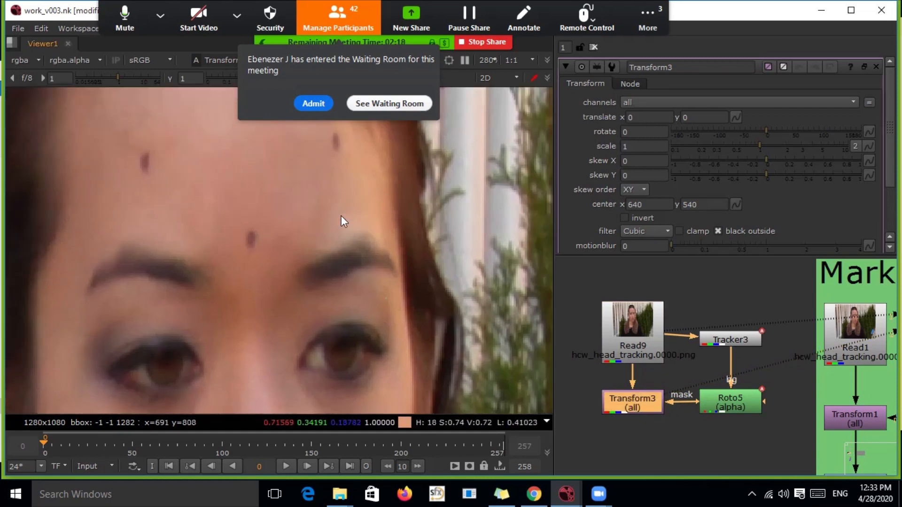
click(629, 117)
text(-)
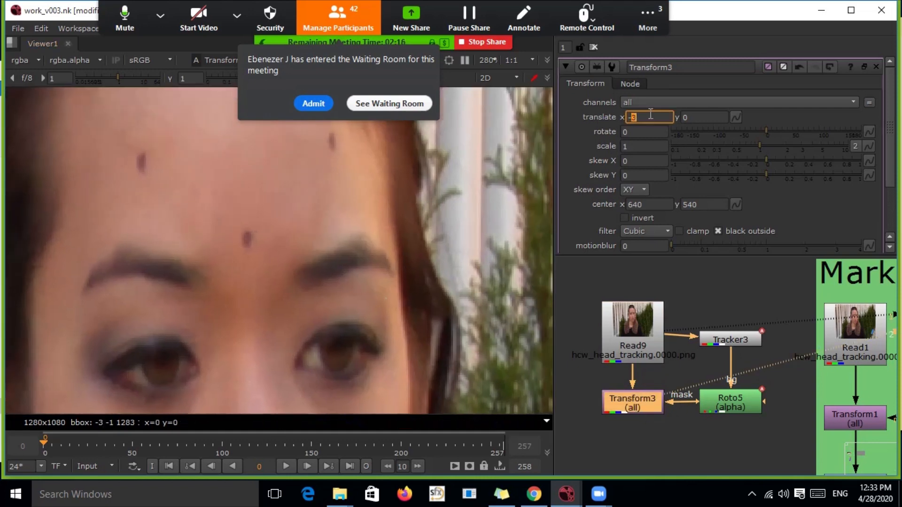
text(1)
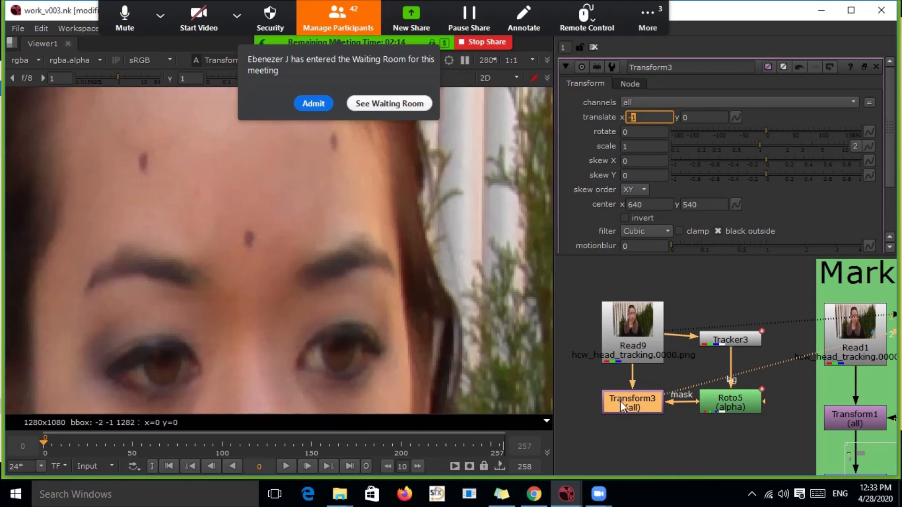
Step: Disconnect the tracker's input from the Read node and set the masked Transform's translate x to -11
click(638, 410)
drag(691, 335, 645, 379)
click(638, 116)
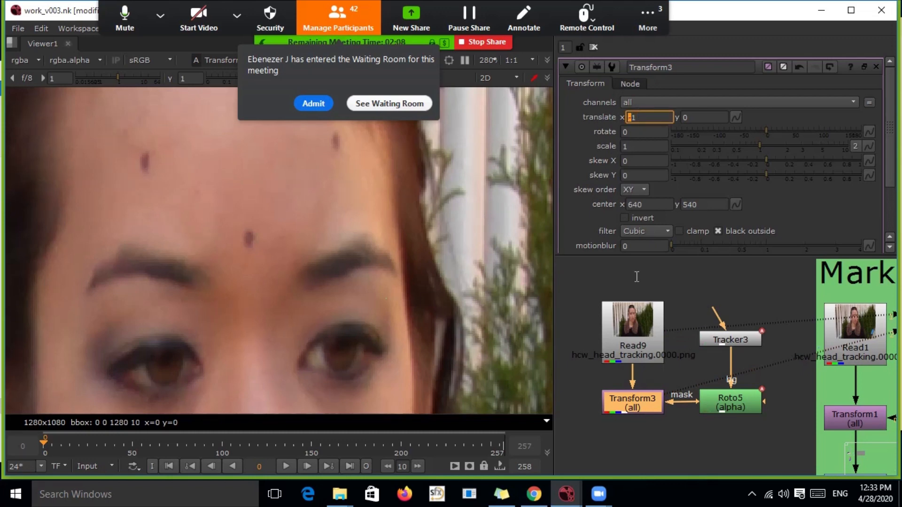
click(643, 117)
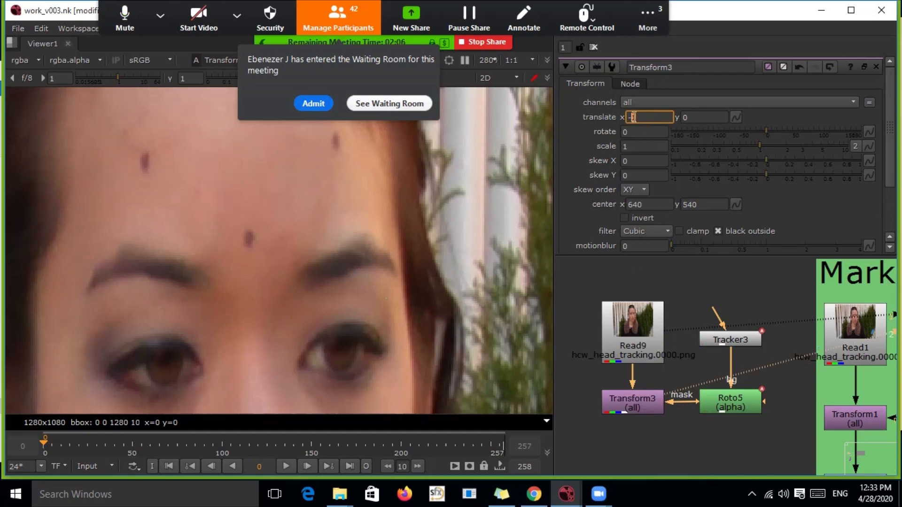
key(Down)
key(Down)
key(Down)
key(Down)
key(Down)
key(Down)
key(Down)
key(Up)
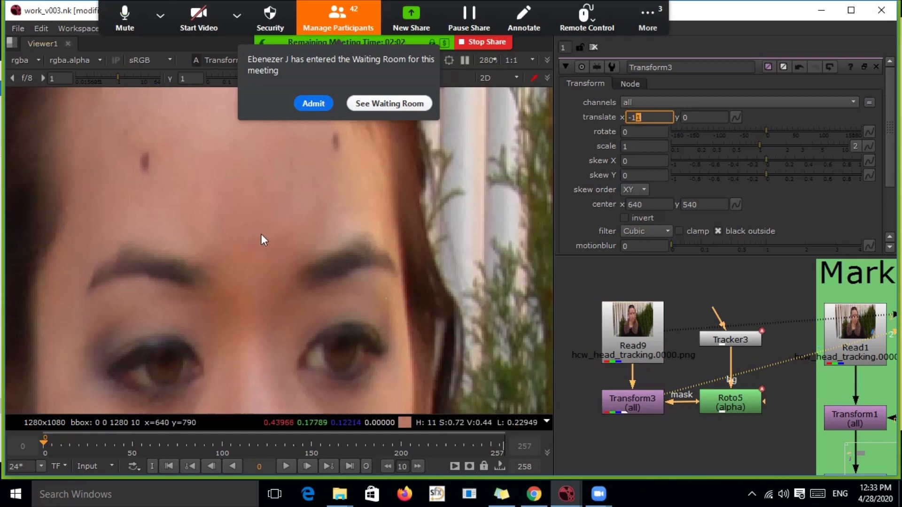
Step: Reopen the Roto node and examine how the patched forehead area blends with the surrounding skin in the separate colour channels
double_click(735, 400)
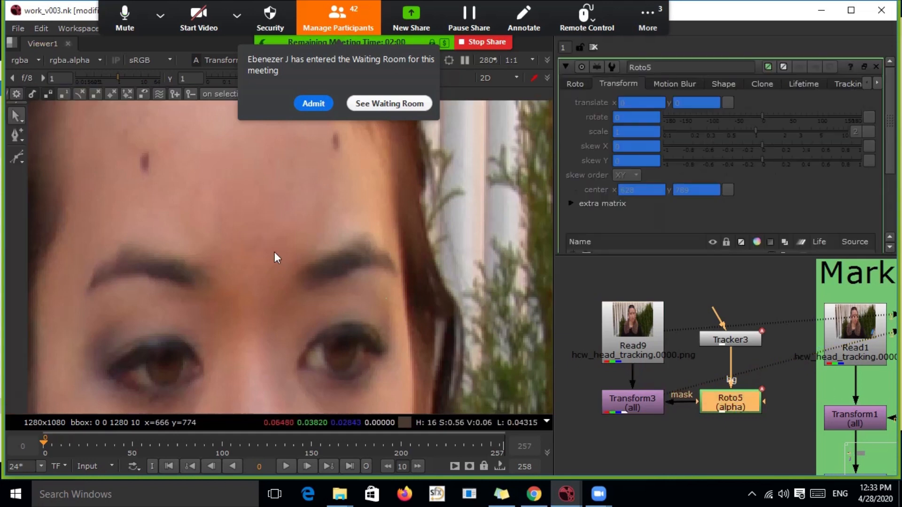
click(235, 233)
key(r)
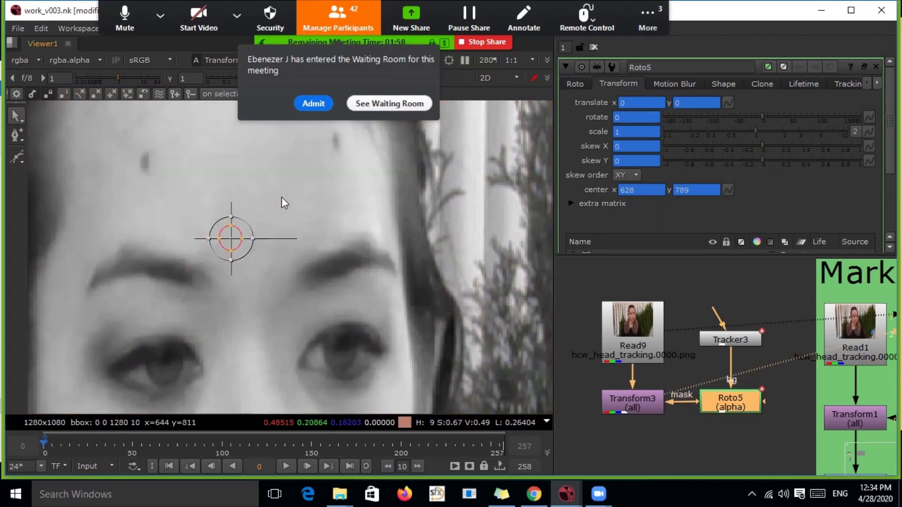
key(r)
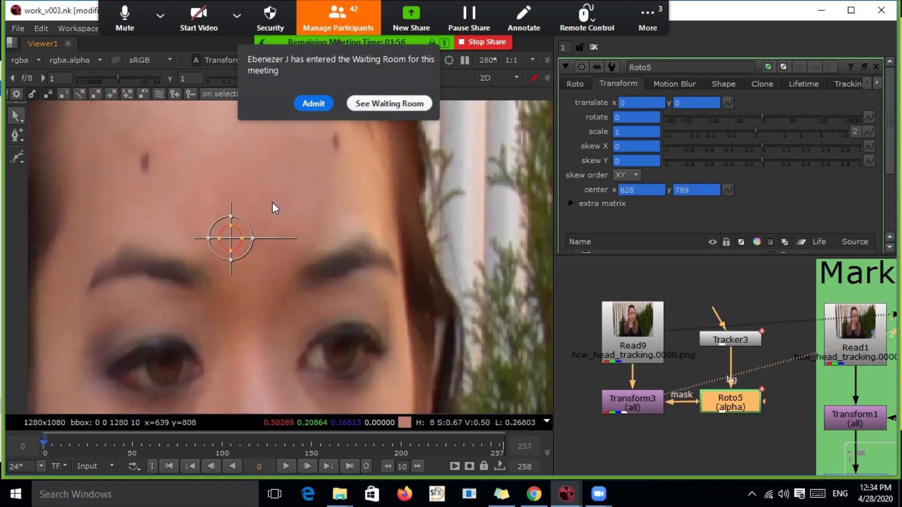
key(r)
scroll(253, 256, up, 3)
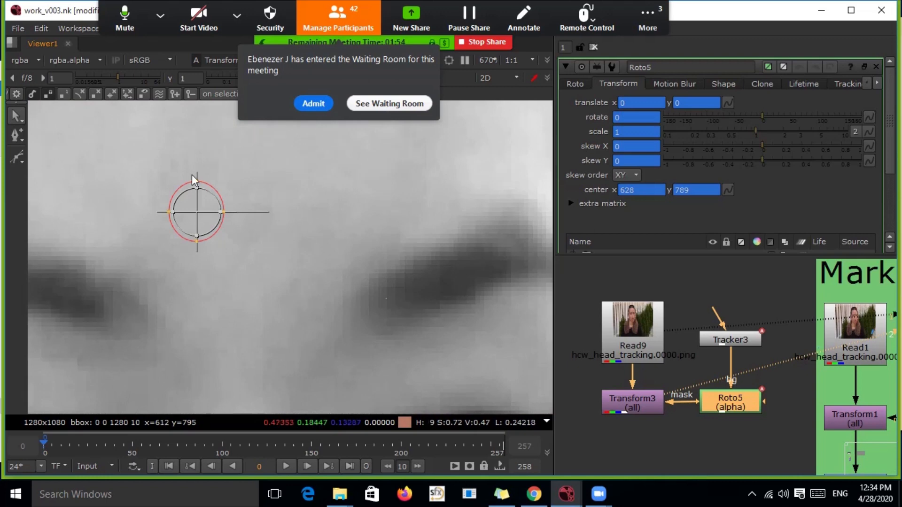
scroll(265, 225, down, 2)
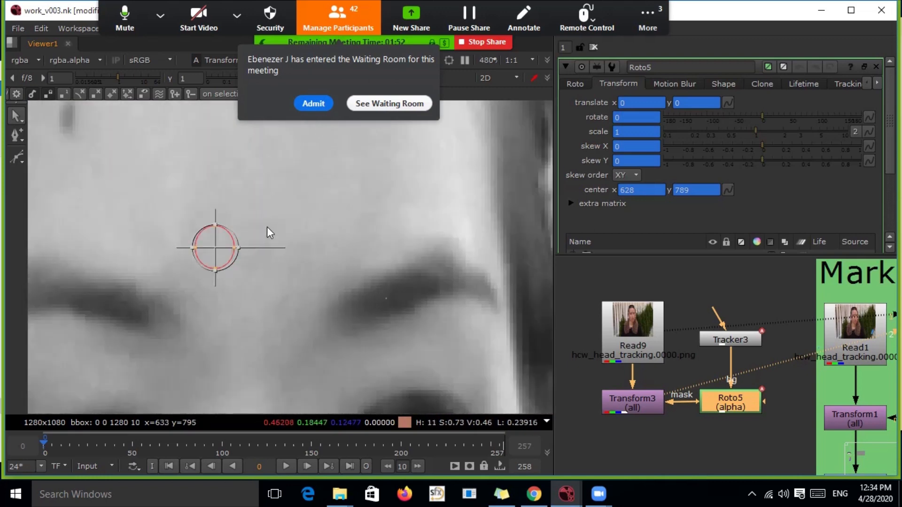
key(r)
key(r)
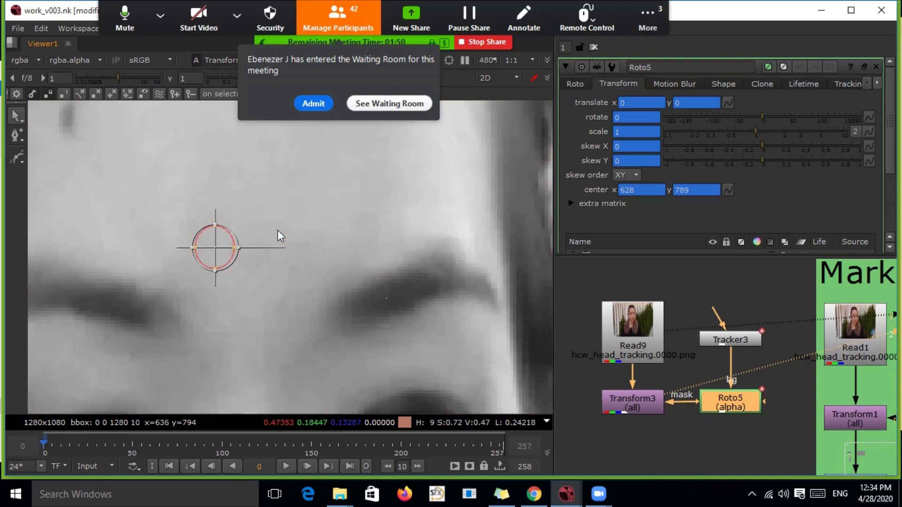
key(r)
key(r)
key(r)
key(r)
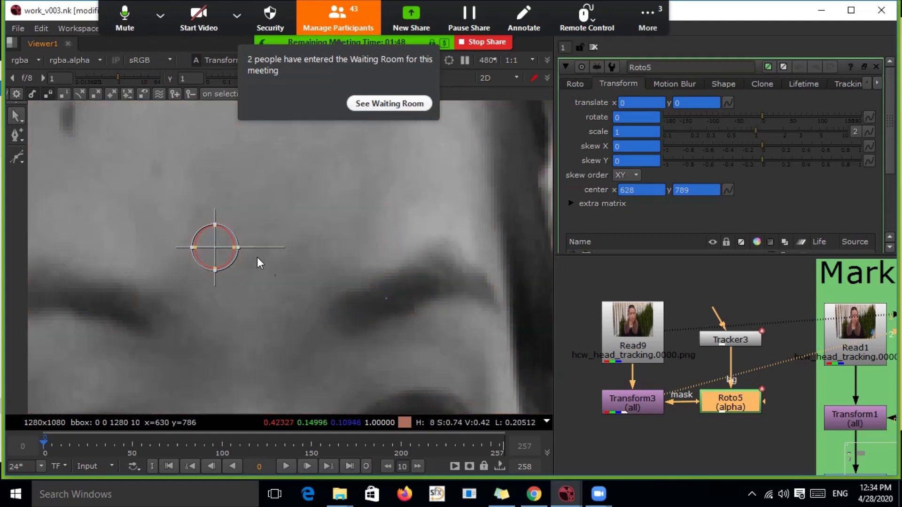
key(b)
key(b)
key(b)
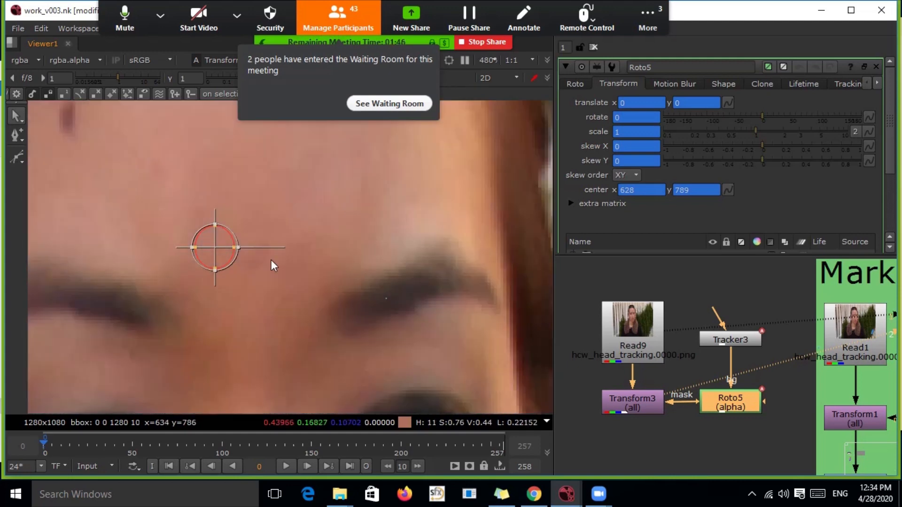
scroll(328, 225, down, 4)
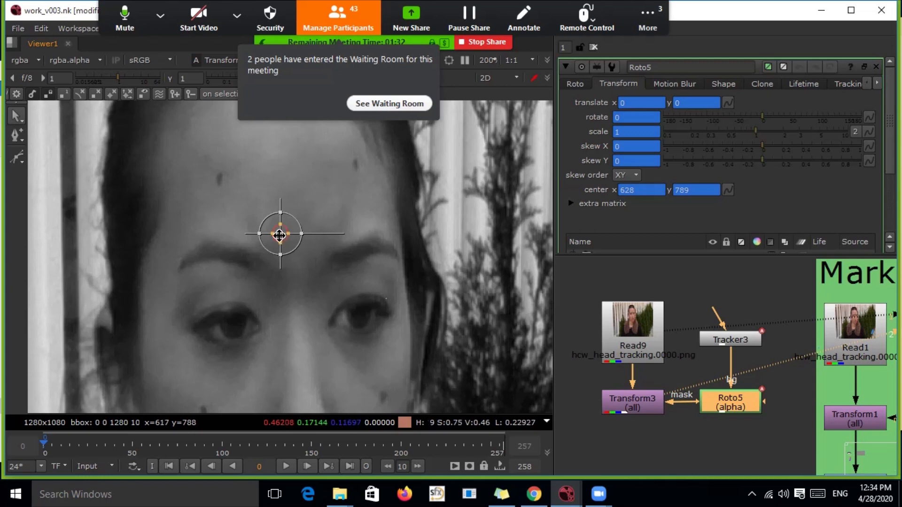
Step: Add a Grade node below the masked Transform and connect its mask to the Roto node
key(Tab)
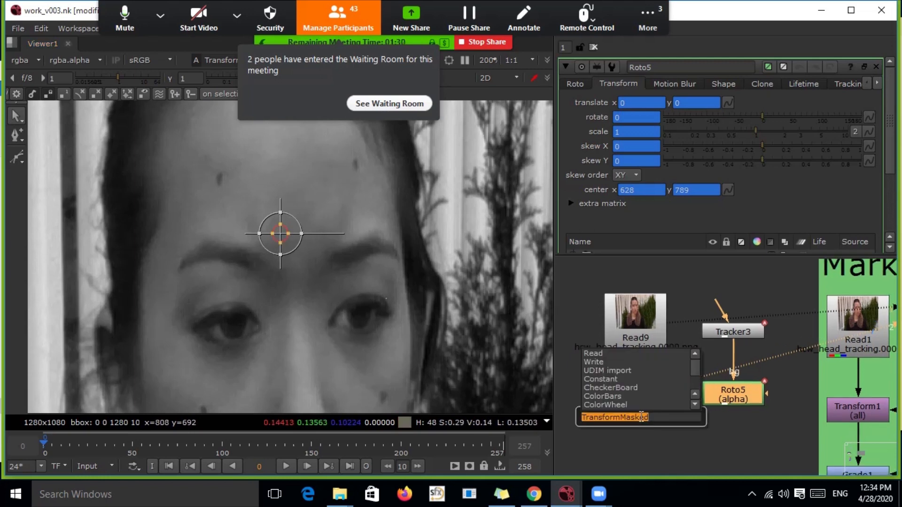
text(g)
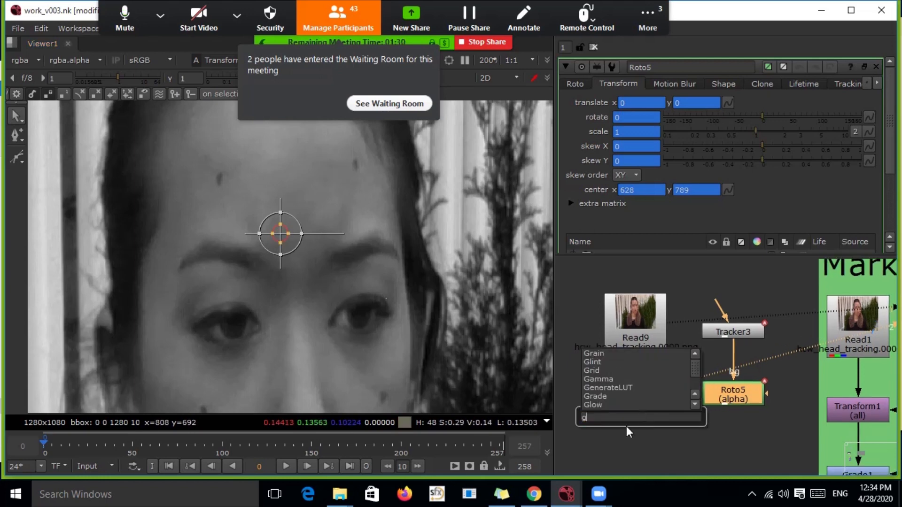
click(604, 396)
drag(734, 423, 675, 437)
drag(677, 449, 628, 454)
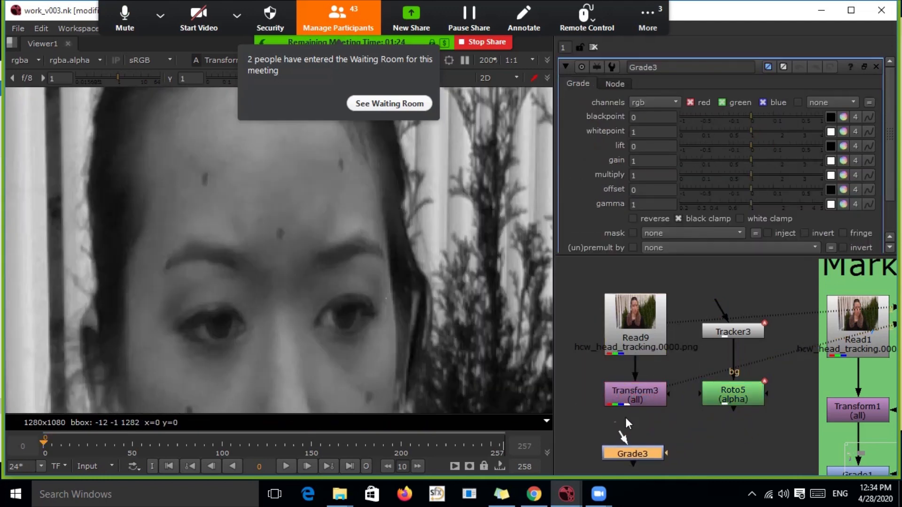
drag(723, 401, 741, 391)
drag(670, 395, 719, 396)
drag(633, 454, 643, 453)
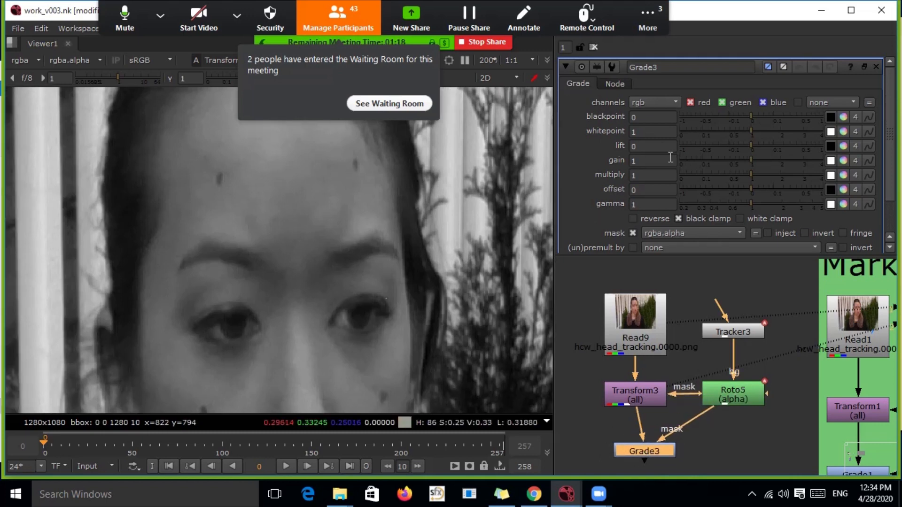
Step: Switch to Zoom and open the participants window from the waiting room notice
click(390, 104)
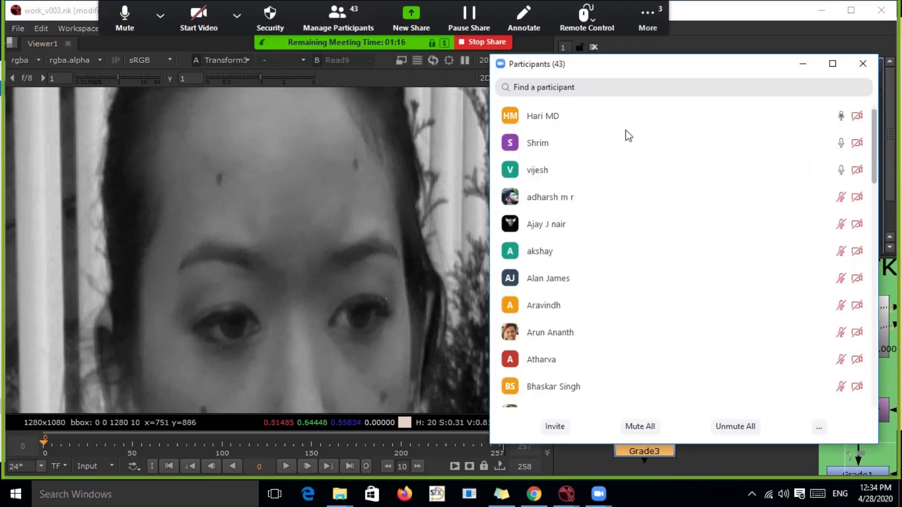
click(799, 115)
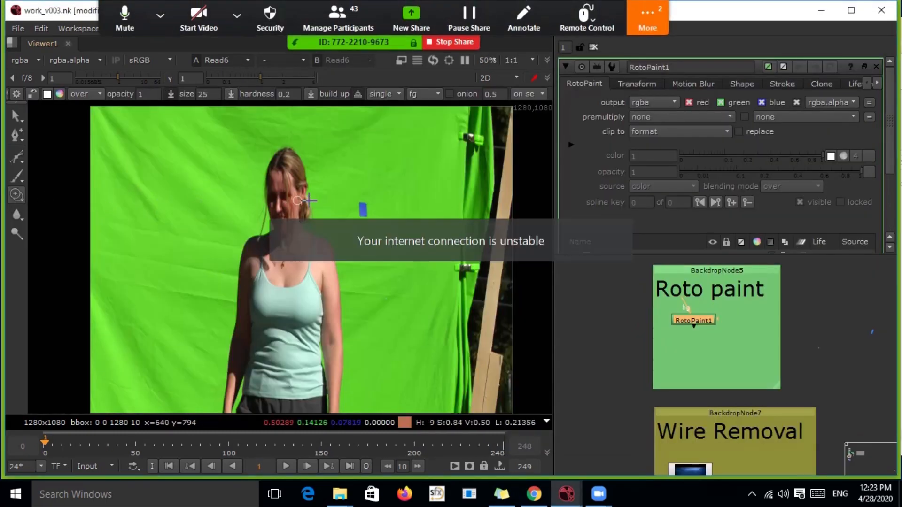
Step: Examine the blue marker on the green-screen footage through frame 221, along with the Roto paint backdrop and the source Read node
scroll(75, 197, up, 2)
middle_drag(298, 209, 309, 244)
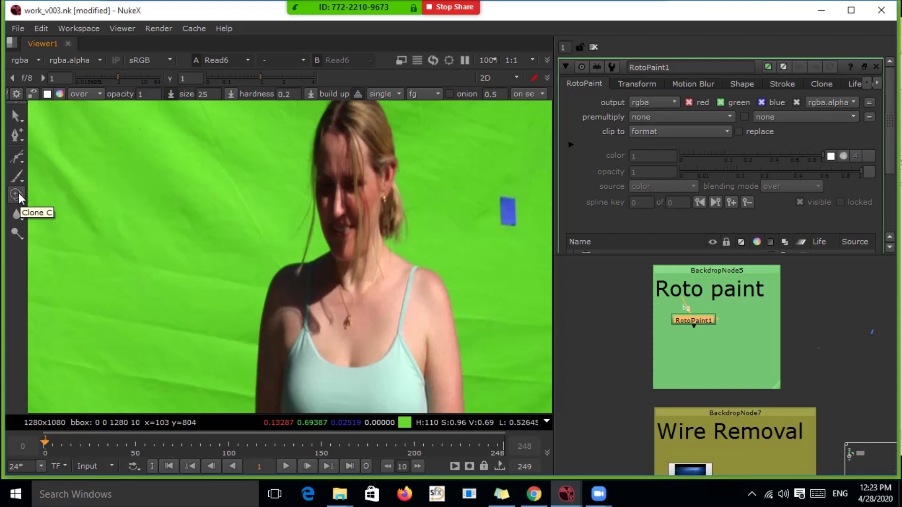
middle_drag(489, 281, 418, 226)
middle_drag(700, 313, 705, 370)
scroll(702, 370, down, 2)
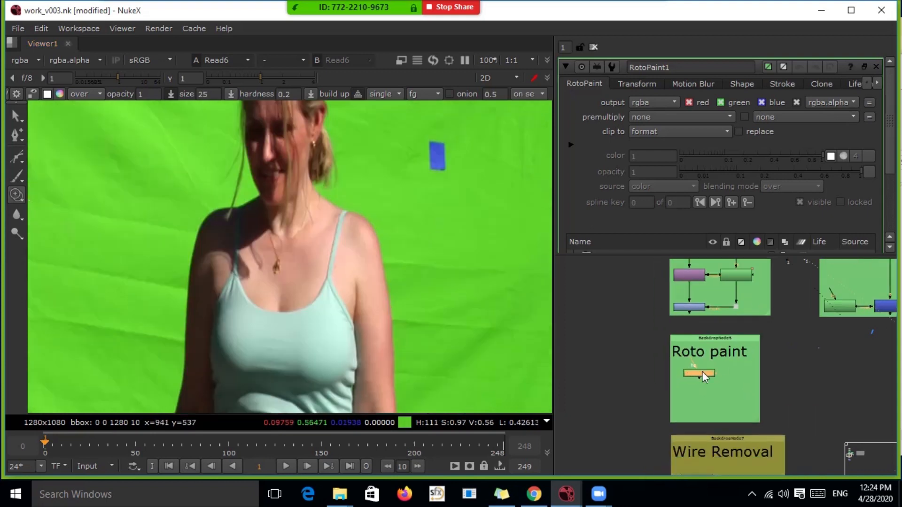
scroll(702, 372, down, 3)
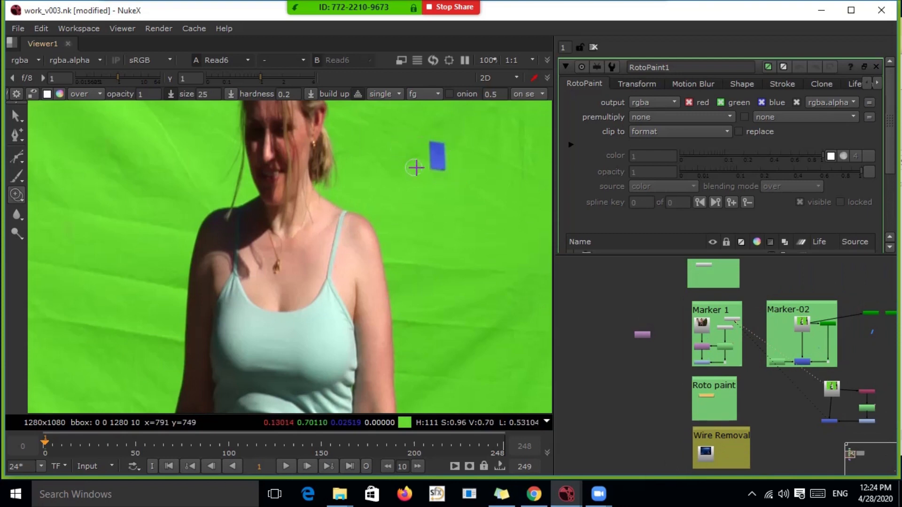
click(139, 443)
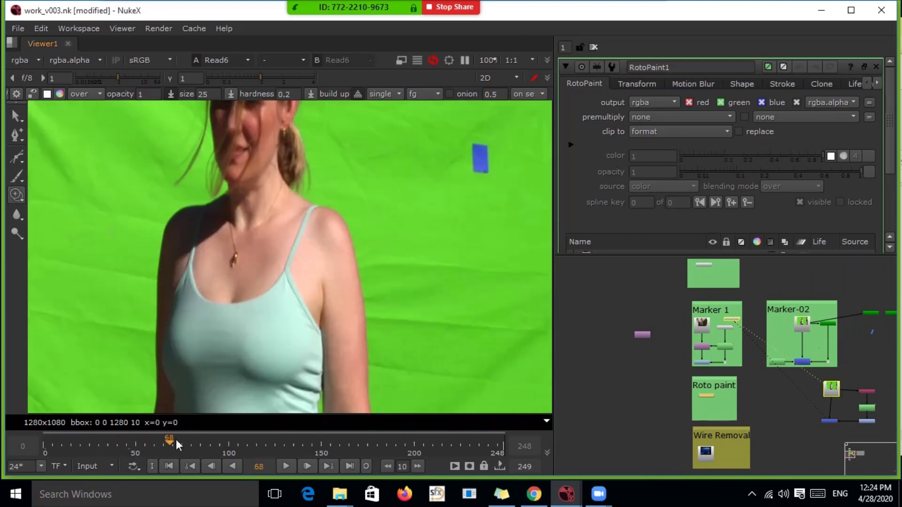
click(203, 443)
drag(218, 438, 303, 443)
scroll(407, 203, down, 4)
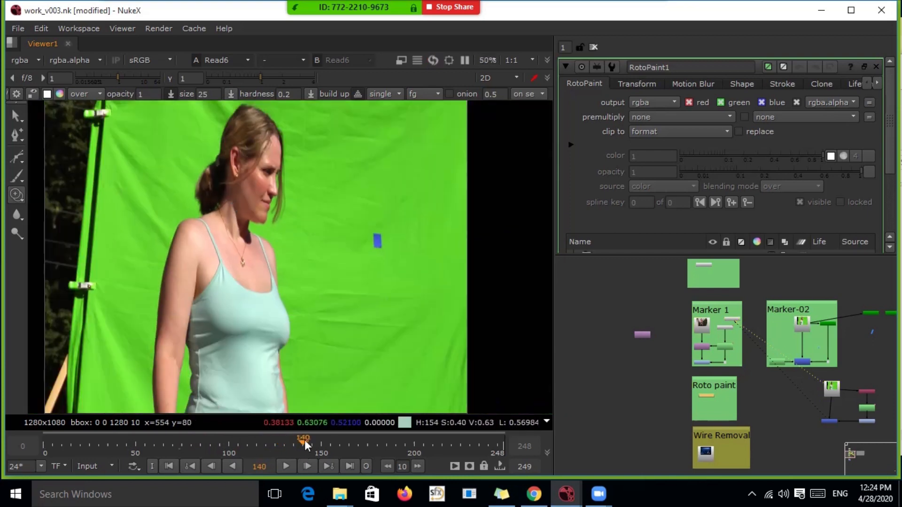
drag(351, 441, 452, 450)
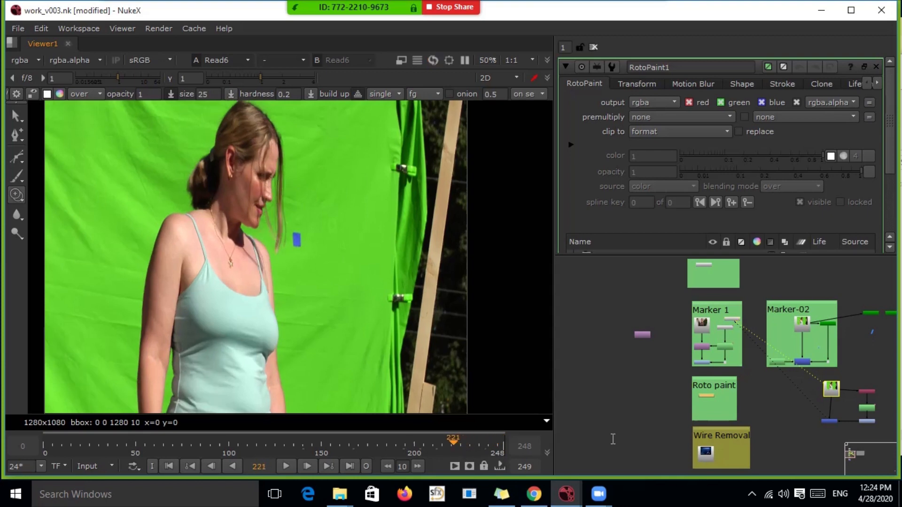
scroll(698, 399, up, 5)
scroll(707, 340, down, 2)
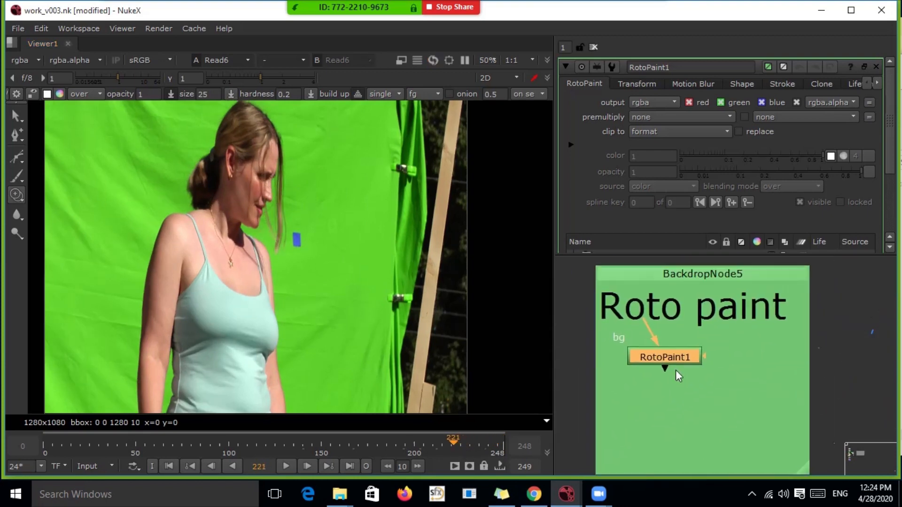
scroll(669, 387, down, 4)
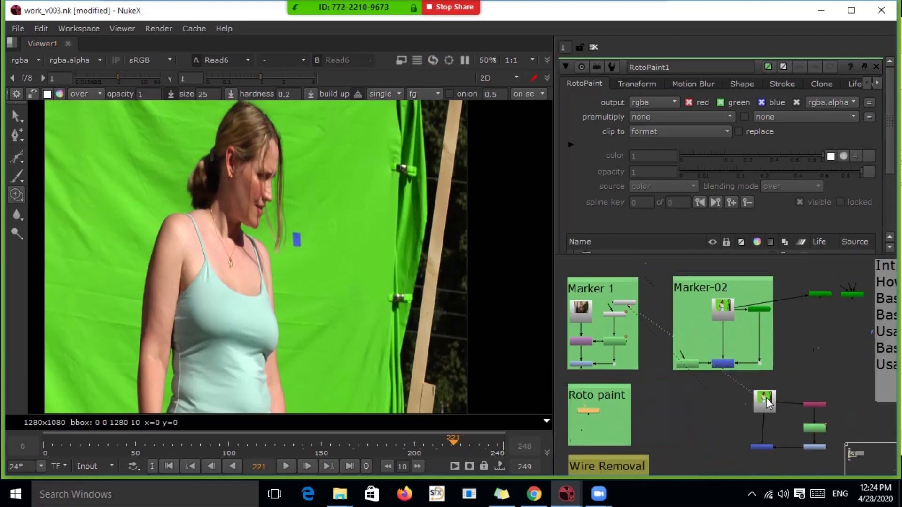
Step: Paste the hcw_archaeological_dig_hd and hcw_mmtest_close Read nodes into the Roto paint backdrop and fit the close-up footage in the viewer
middle_drag(678, 385, 821, 346)
mouse_move(727, 372)
mouse_down()
mouse_move(729, 400)
mouse_move(725, 370)
mouse_up()
click(731, 366)
key(ctrl+v)
scroll(735, 385, up, 3)
drag(733, 408, 727, 399)
click(720, 352)
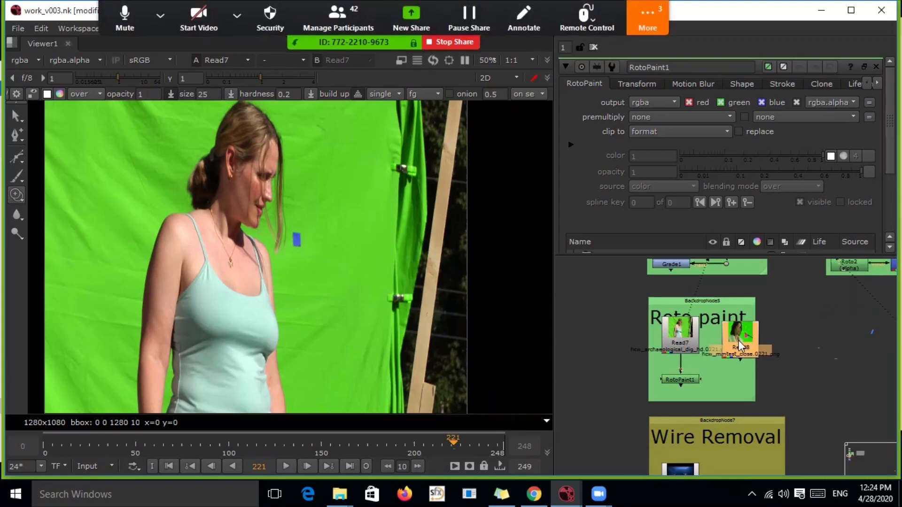
key(1)
click(566, 302)
key(f)
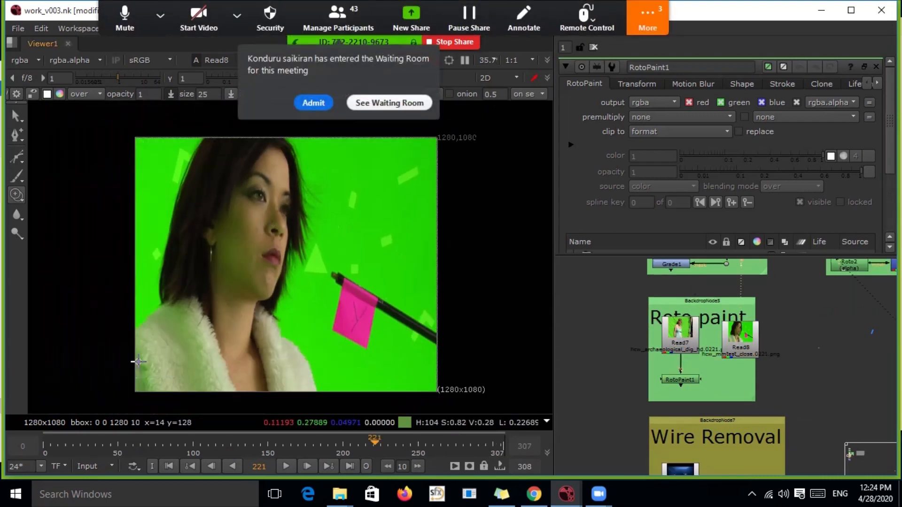
Step: Inspect the marker touching the hair at frame 132 and connect the RotoPaint node to the close-up Read node
click(91, 465)
click(103, 428)
drag(100, 446, 233, 445)
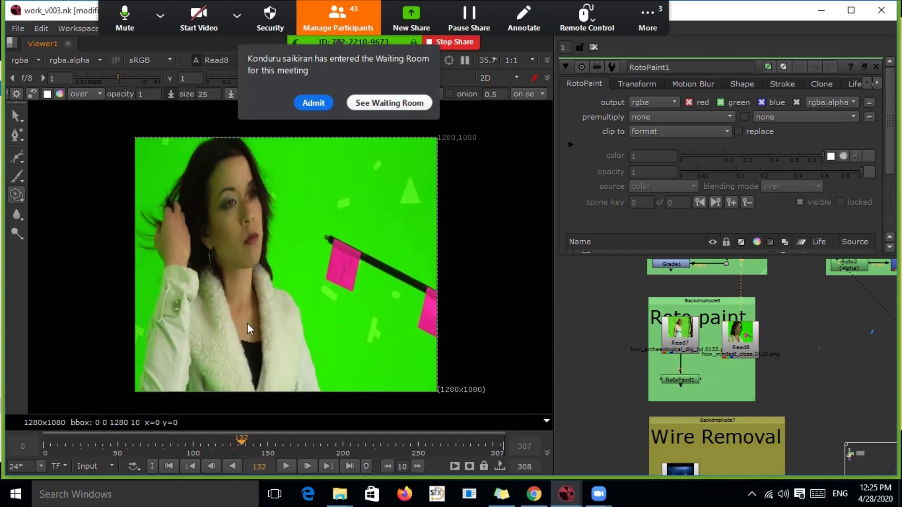
scroll(284, 195, up, 5)
scroll(194, 170, up, 1)
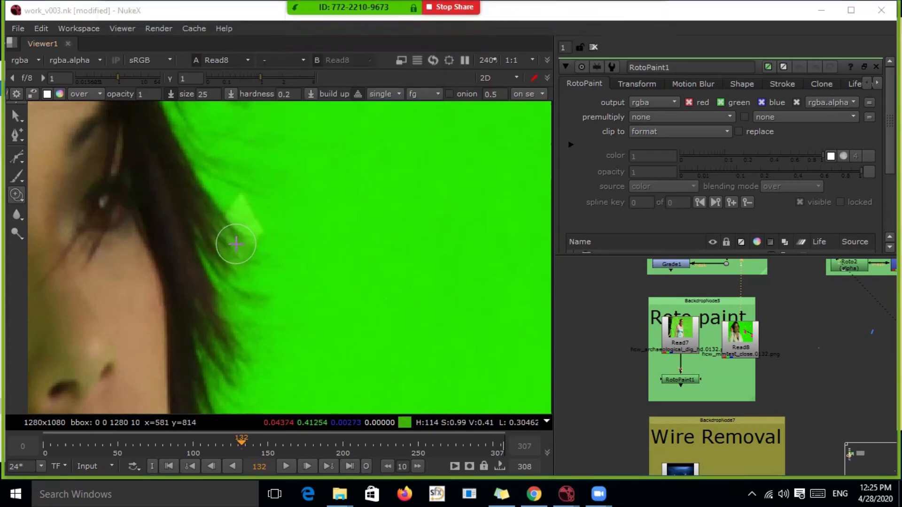
mouse_move(691, 375)
middle_down()
mouse_move(695, 317)
mouse_move(689, 347)
middle_up()
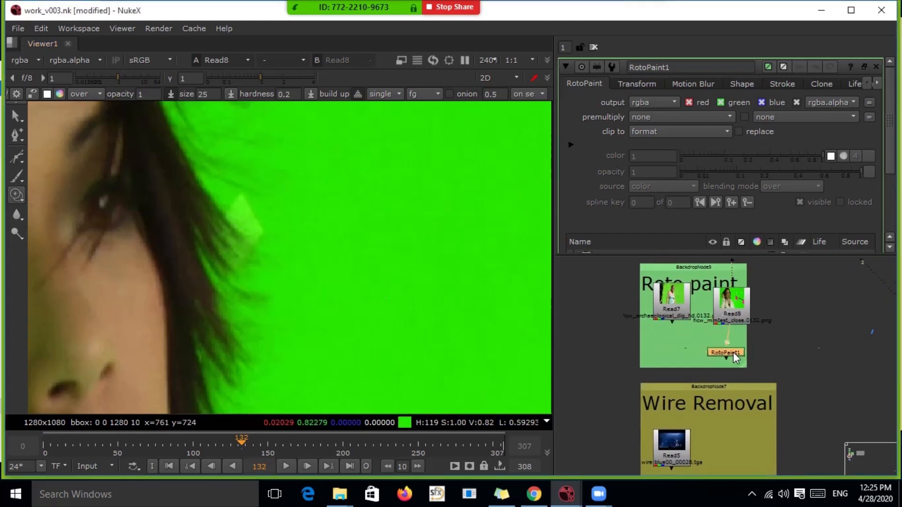
Step: Examine the Tracker and Marker 1 node setups alongside the hair and green-screen markers in the close-up footage
scroll(733, 352, down, 3)
middle_drag(716, 334, 700, 361)
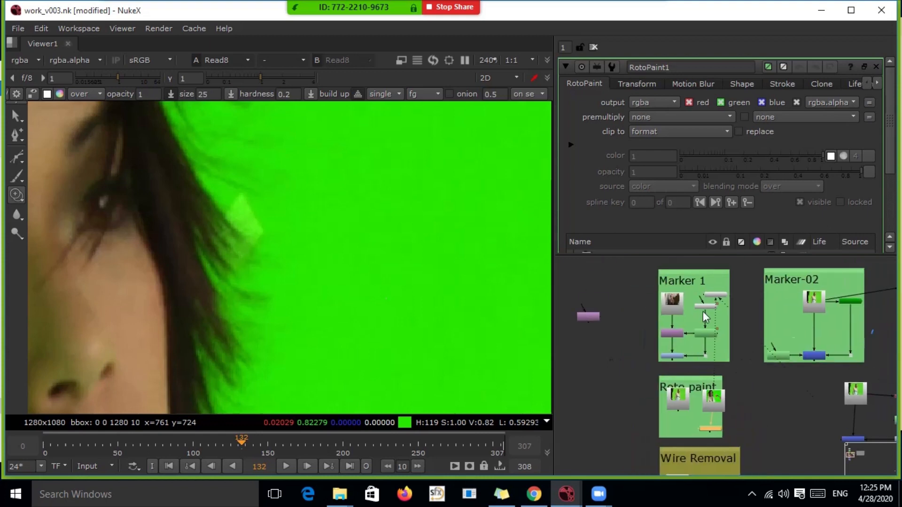
middle_drag(703, 314, 687, 393)
scroll(672, 311, down, 3)
scroll(677, 305, up, 5)
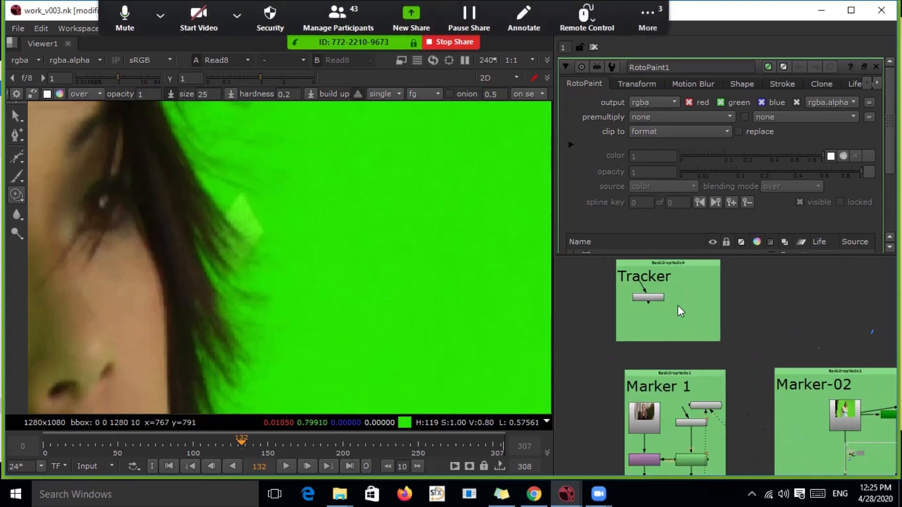
scroll(254, 266, down, 3)
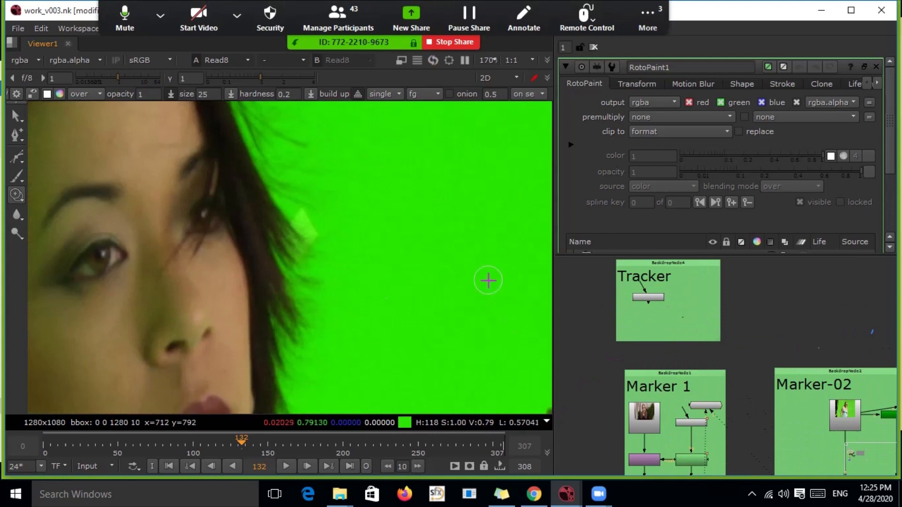
scroll(282, 258, down, 5)
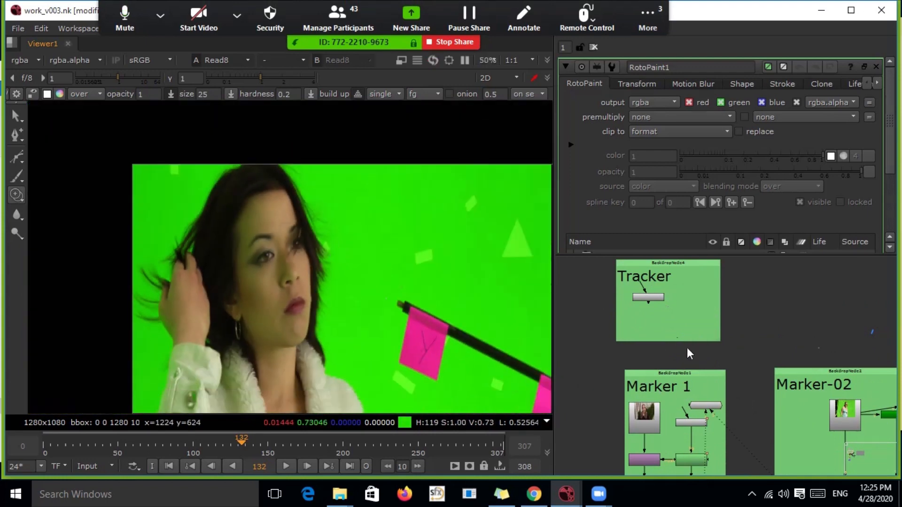
middle_drag(686, 347, 672, 314)
scroll(677, 337, up, 3)
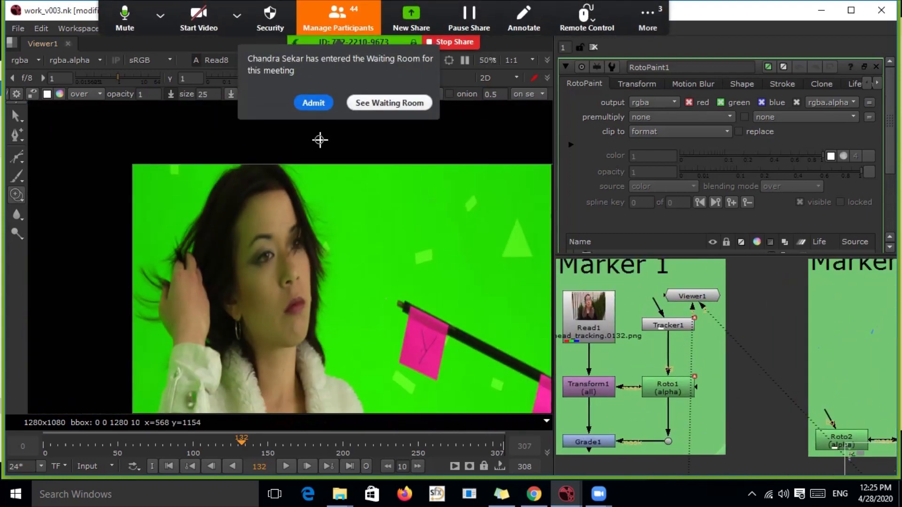
Step: Admit the waiting Zoom participant and open the Transform node of the Marker 1 setup to compare it with the close-up footage
click(313, 103)
middle_drag(600, 336, 616, 274)
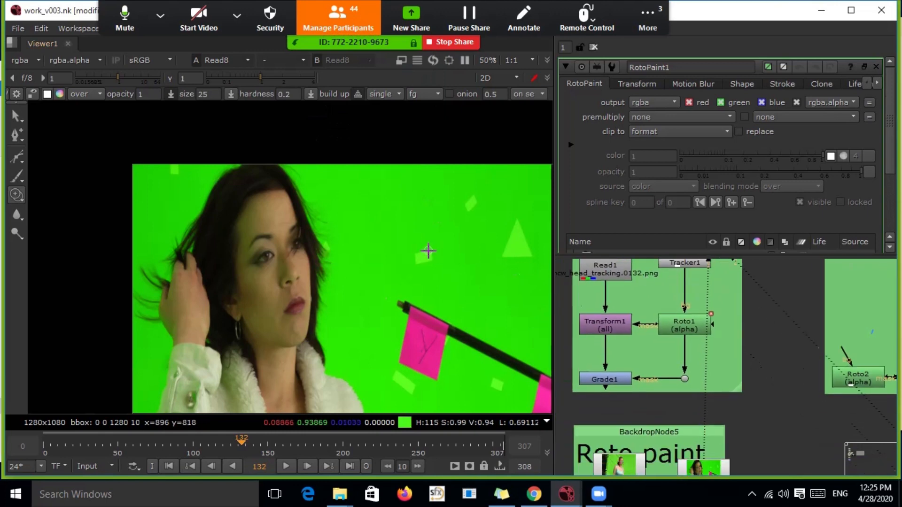
middle_drag(447, 258, 338, 191)
mouse_move(643, 307)
middle_down()
mouse_move(646, 340)
mouse_move(690, 376)
mouse_move(683, 330)
mouse_move(693, 307)
middle_up()
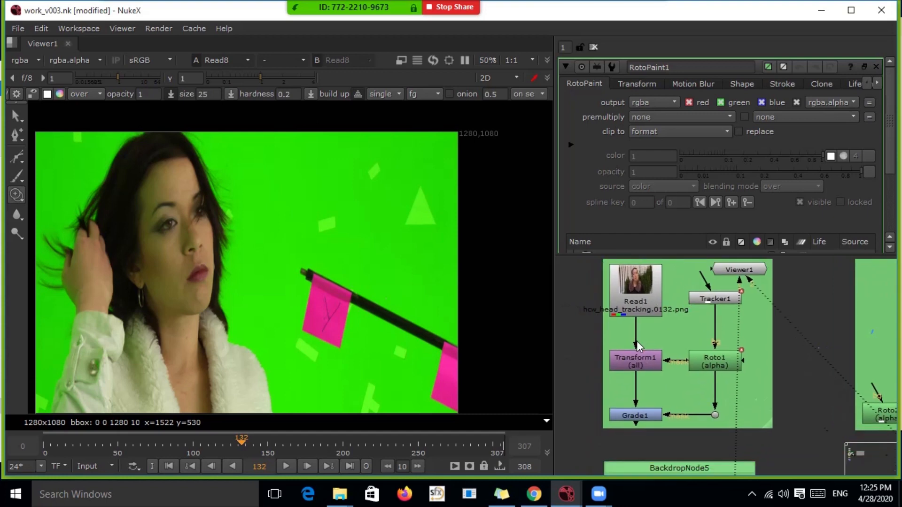
double_click(638, 362)
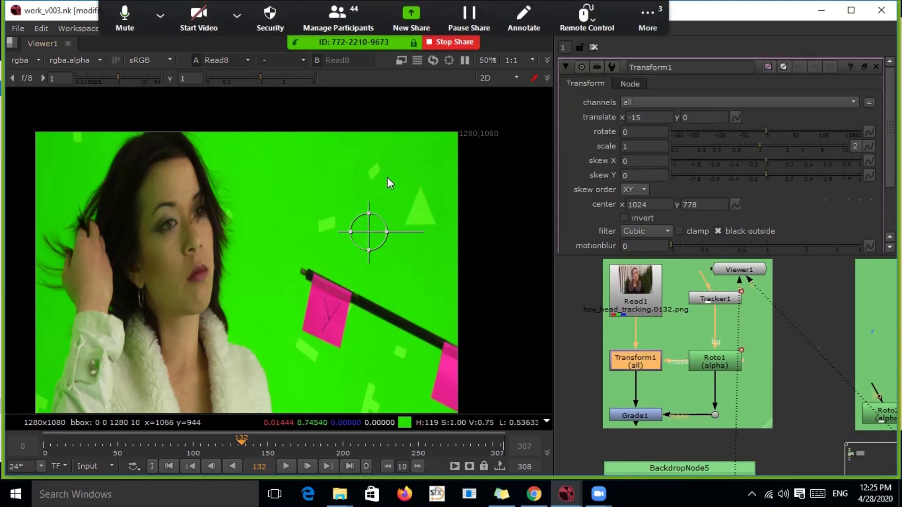
middle_drag(259, 224, 351, 198)
middle_drag(345, 229, 309, 191)
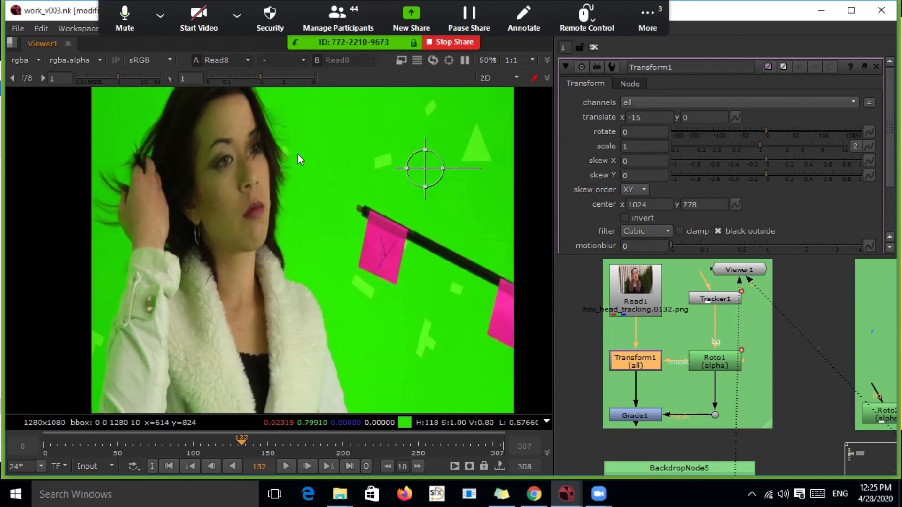
middle_drag(423, 130, 430, 174)
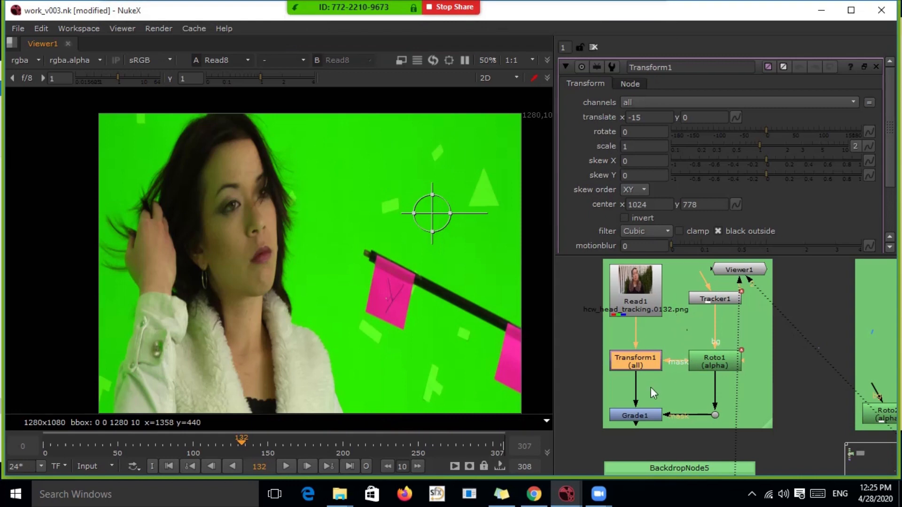
Step: Reopen the RotoPaint node, set its clone source to bg and dismiss the Zoom time-limit notice
middle_drag(651, 388, 670, 321)
middle_drag(681, 408, 655, 302)
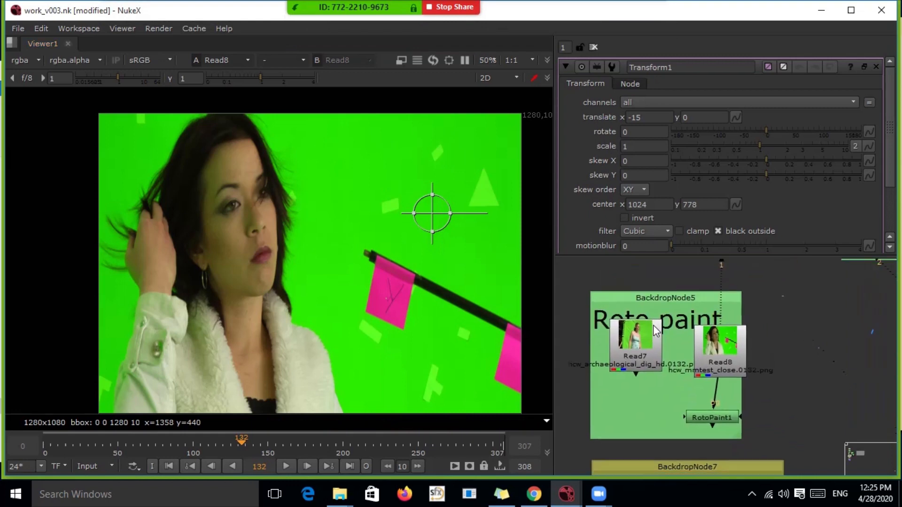
click(727, 417)
double_click(728, 418)
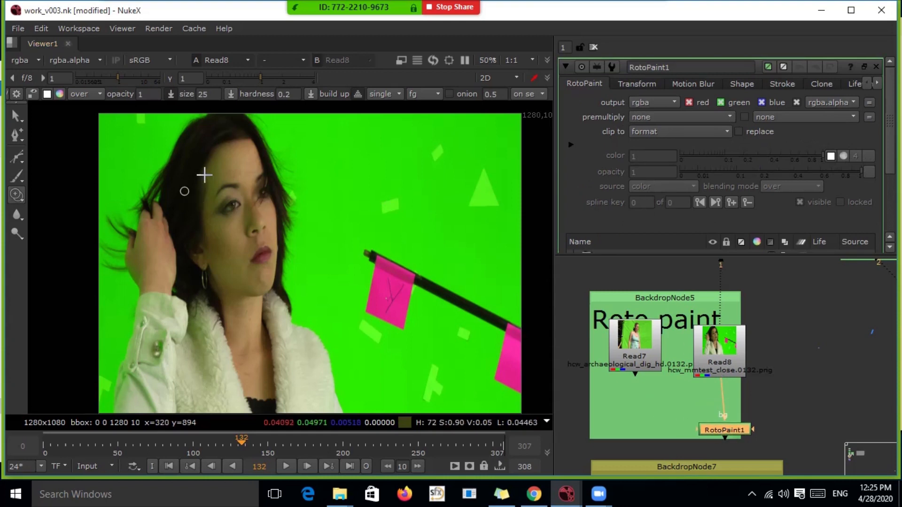
click(416, 94)
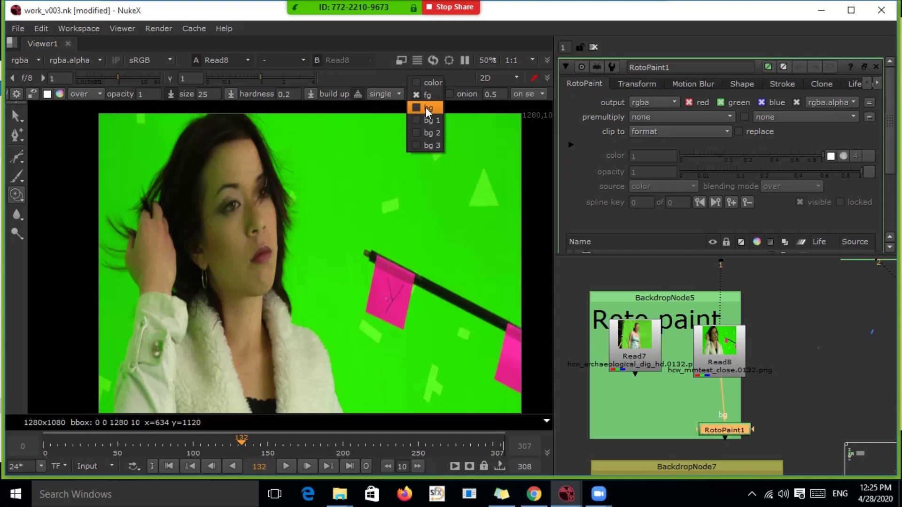
click(425, 107)
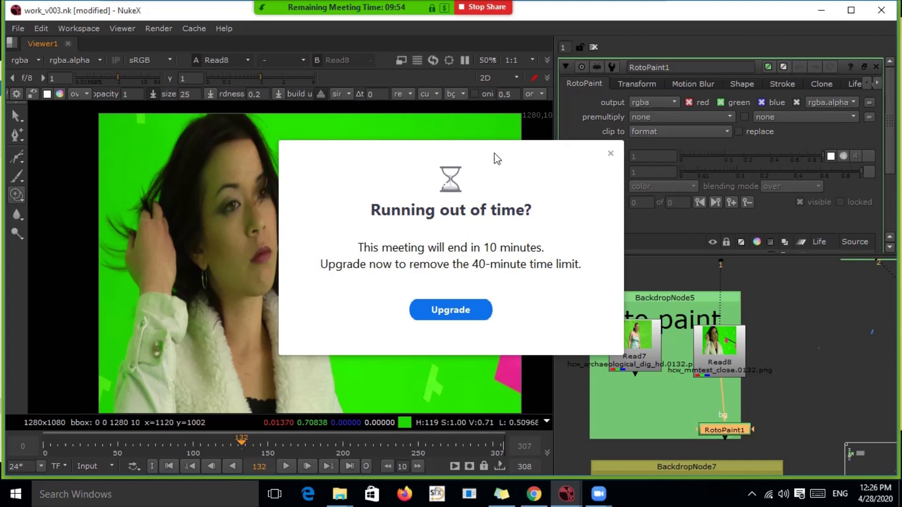
click(610, 154)
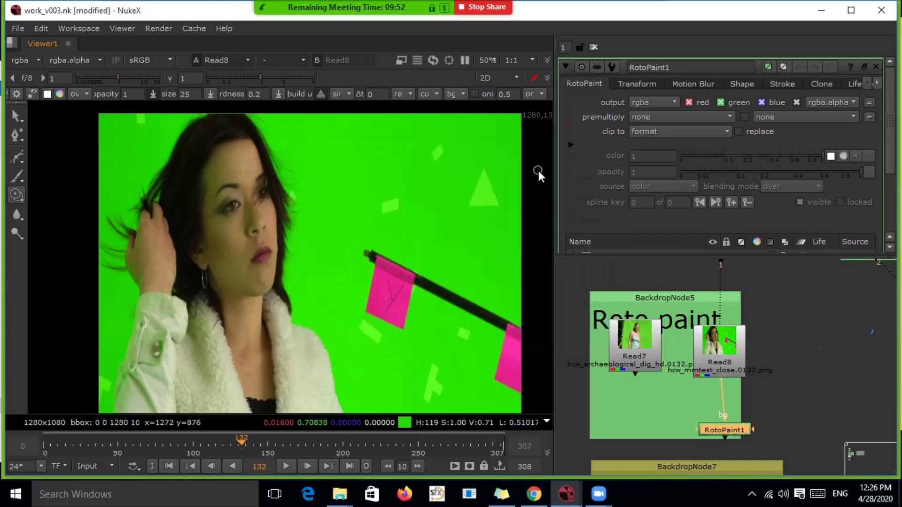
Step: Align the RotoPaint node directly below the close-up Read node and select bg as the clone source again
middle_drag(733, 436, 754, 407)
drag(754, 407, 747, 394)
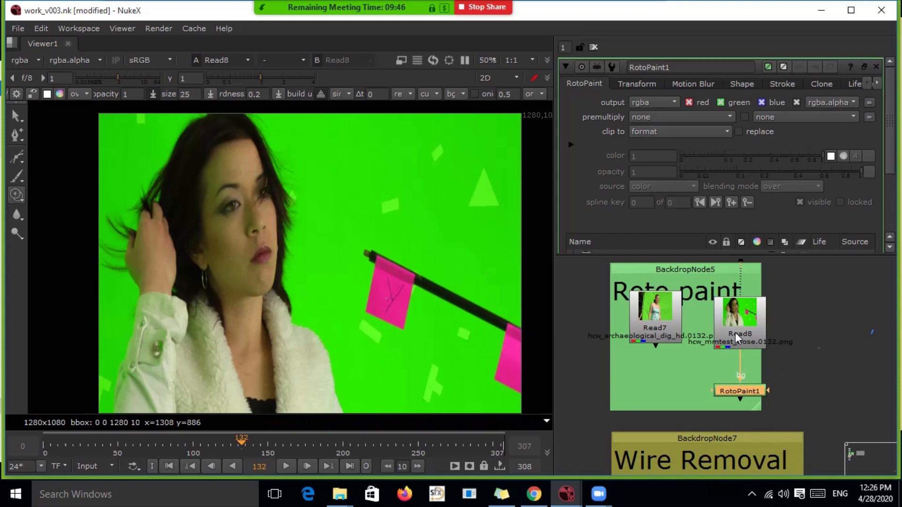
click(451, 94)
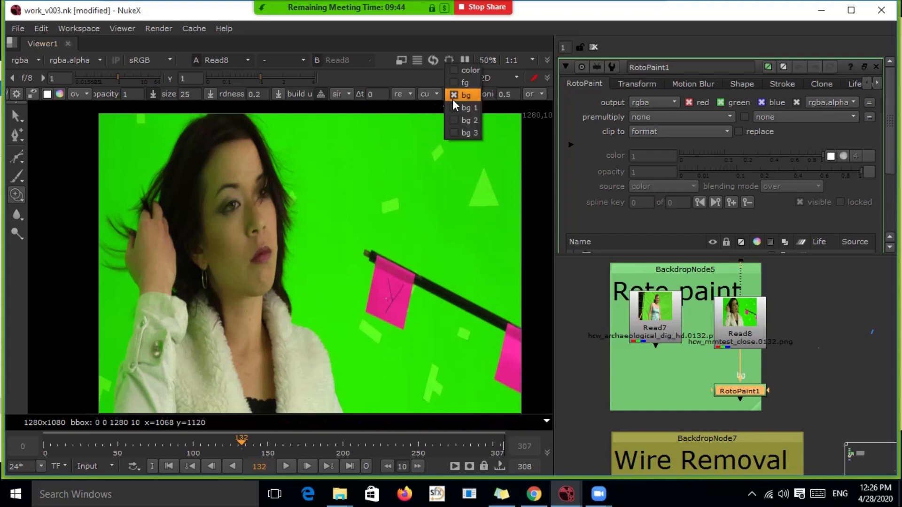
click(458, 96)
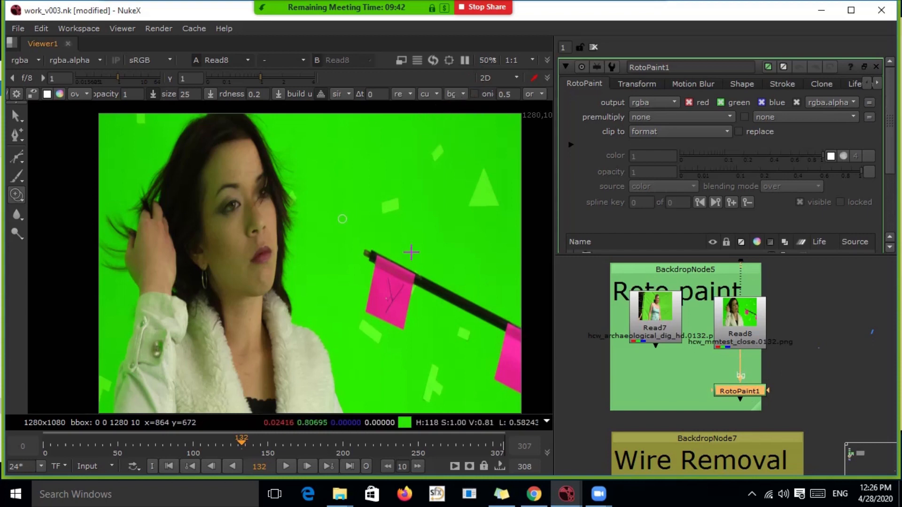
Step: Compare the marker beside the hair at frame 121 with frames 133 and 134
drag(238, 444, 224, 441)
scroll(298, 210, up, 3)
scroll(262, 187, up, 3)
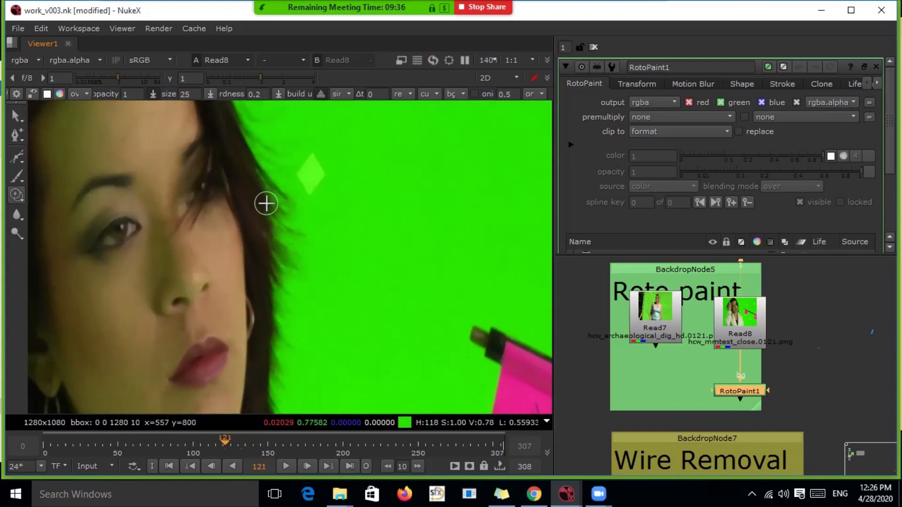
click(267, 443)
drag(267, 443, 243, 444)
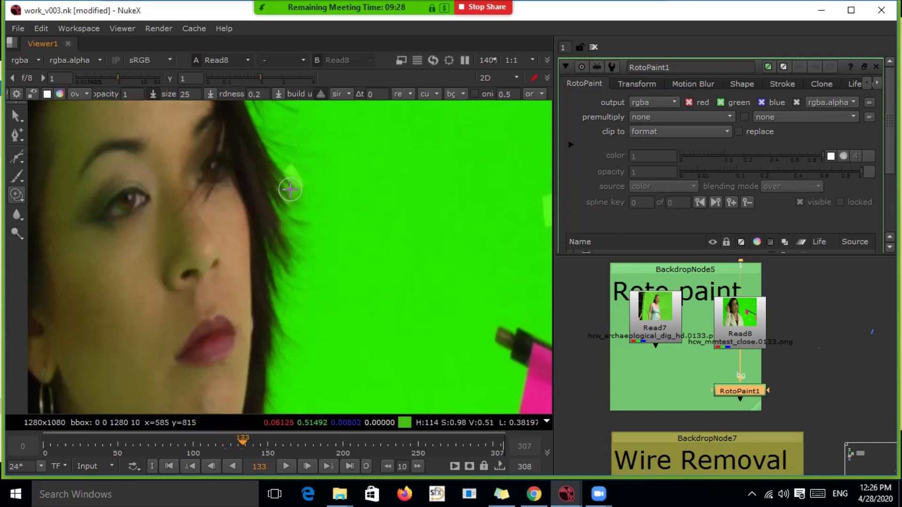
mouse_move(238, 441)
mouse_down()
mouse_move(224, 446)
mouse_move(253, 442)
mouse_move(244, 439)
mouse_up()
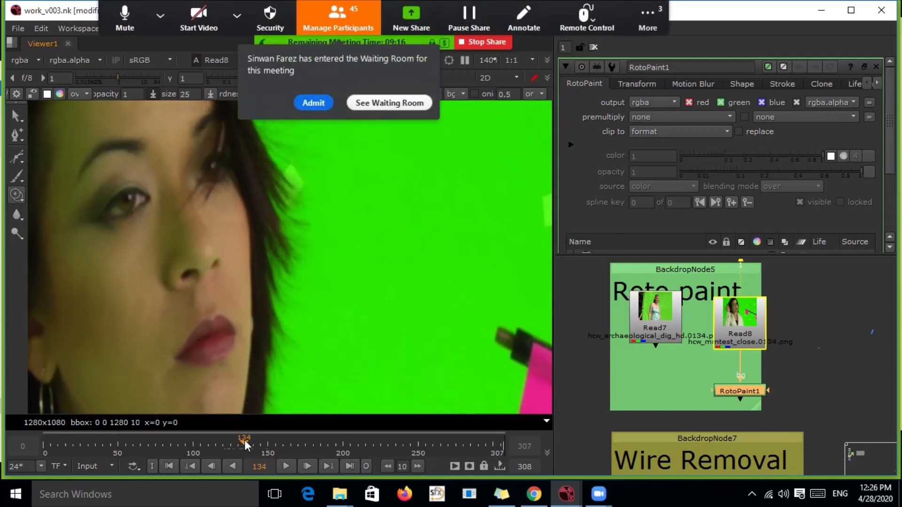
Step: Admit the waiting Zoom participant and set the clone source's time offset to -10 frames
click(316, 99)
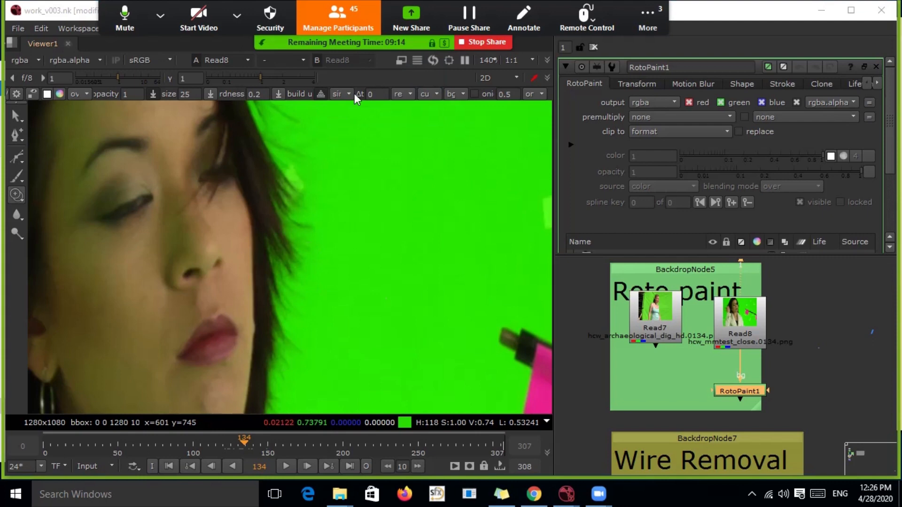
click(376, 94)
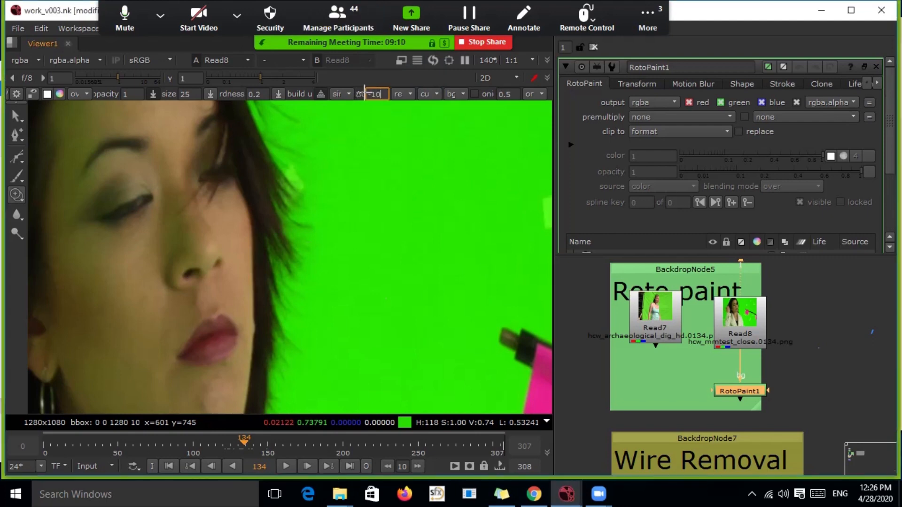
Step: Preview the offset source frame with onion skin at an opacity of 1, and turn onion skin off again
click(475, 94)
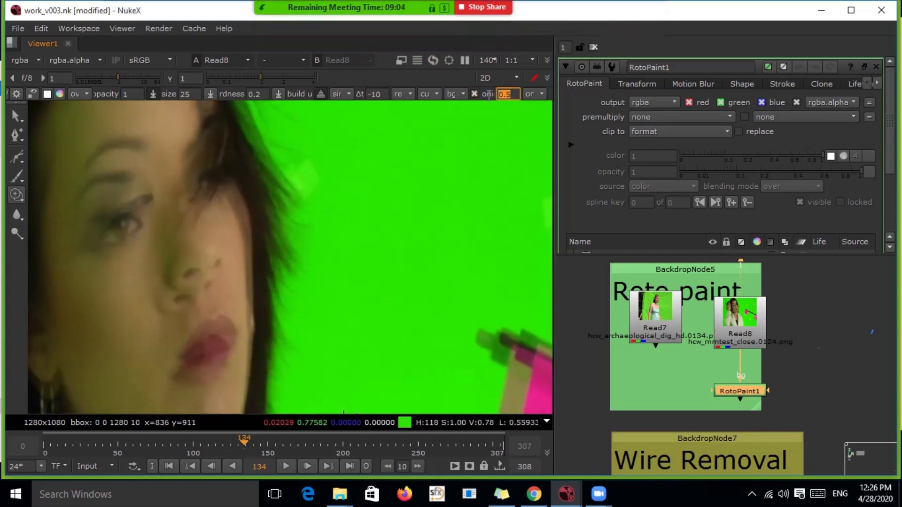
text(1)
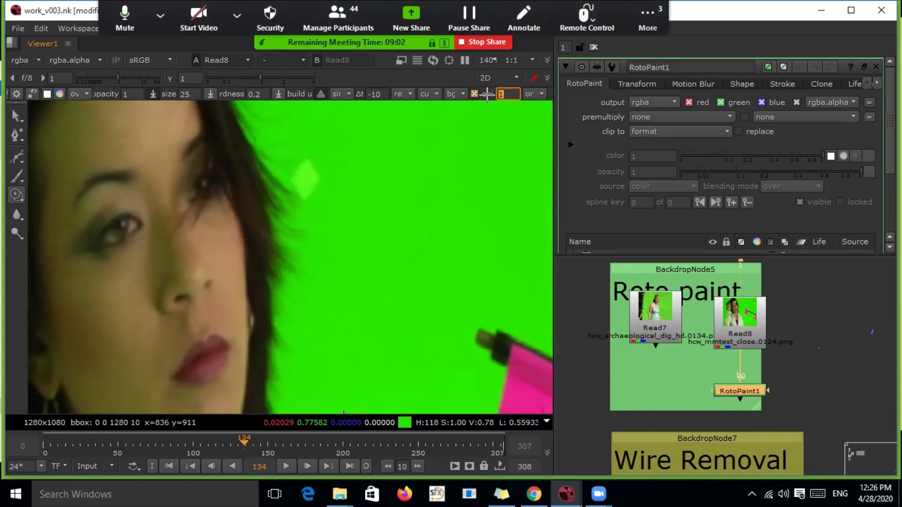
key(Return)
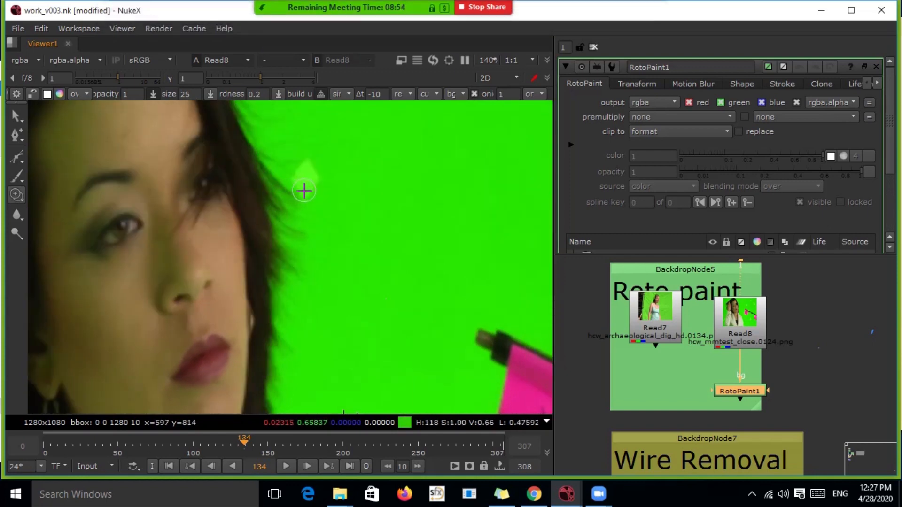
click(474, 94)
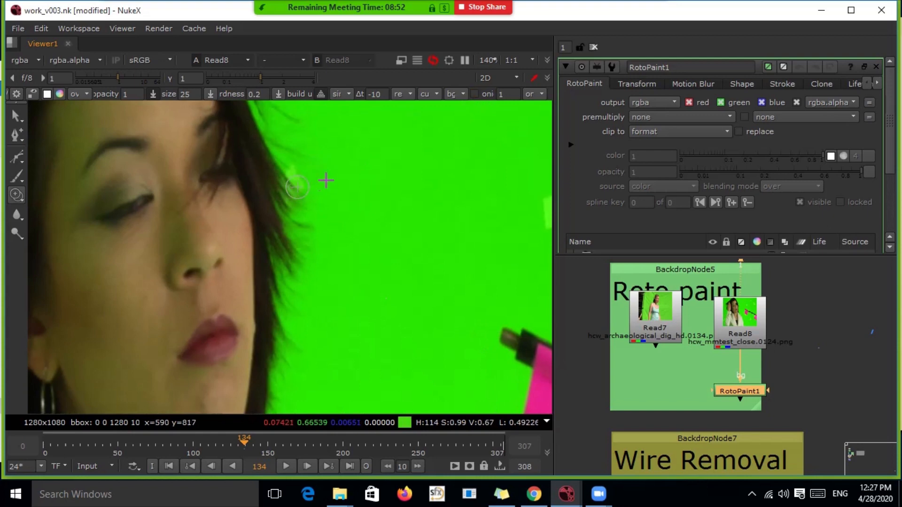
scroll(763, 368, down, 2)
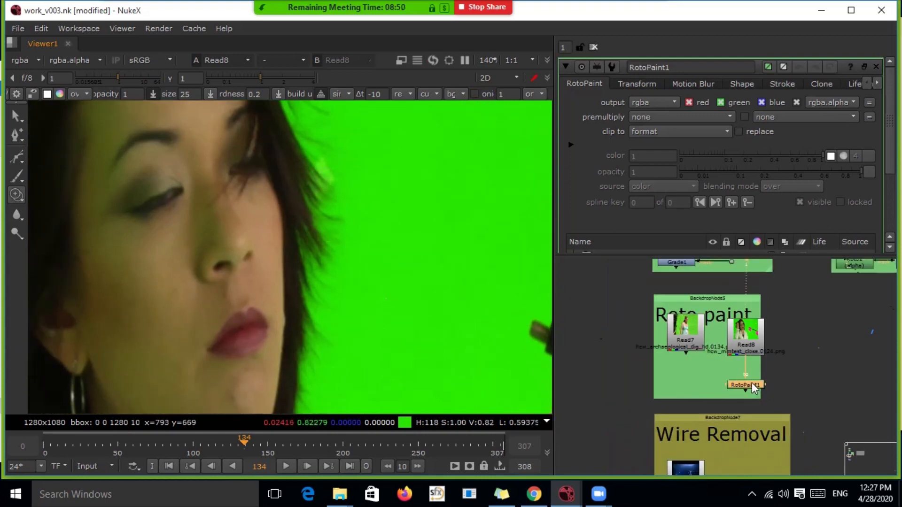
middle_drag(283, 147, 331, 175)
middle_drag(263, 133, 370, 148)
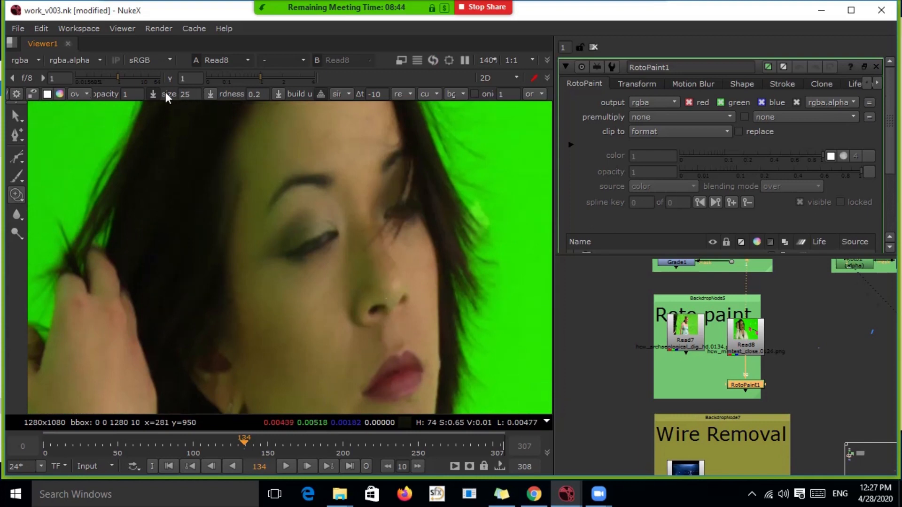
middle_drag(204, 121, 217, 158)
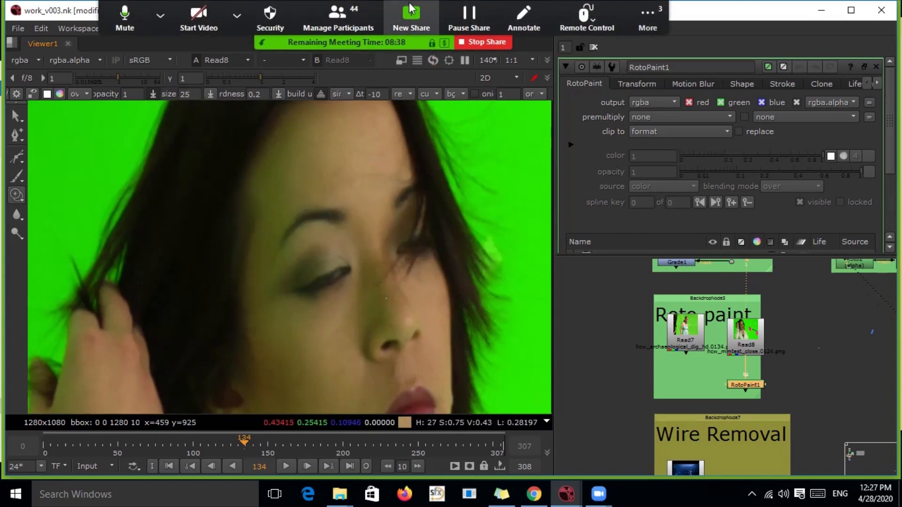
Step: Move both Read nodes and the RotoPaint node slightly upward together within the Roto paint backdrop
middle_drag(762, 345, 700, 320)
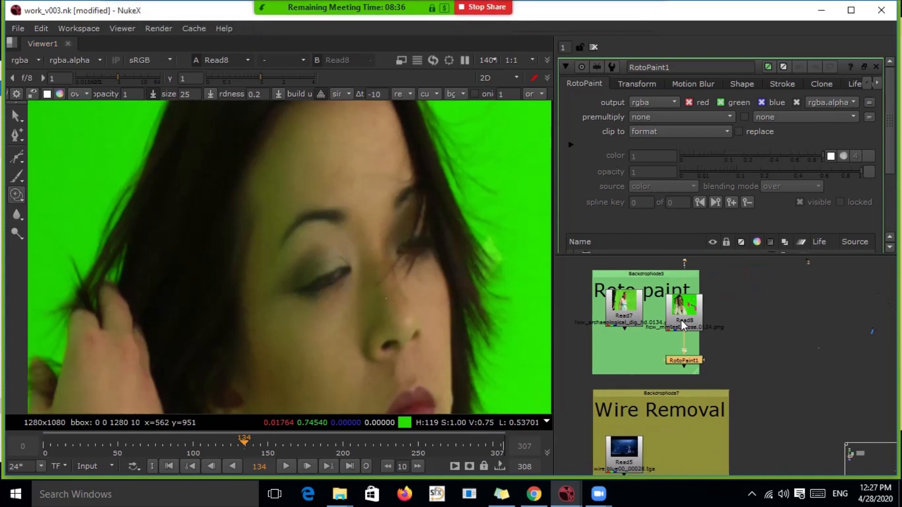
drag(733, 279, 592, 398)
drag(642, 300, 639, 286)
middle_drag(714, 357, 707, 304)
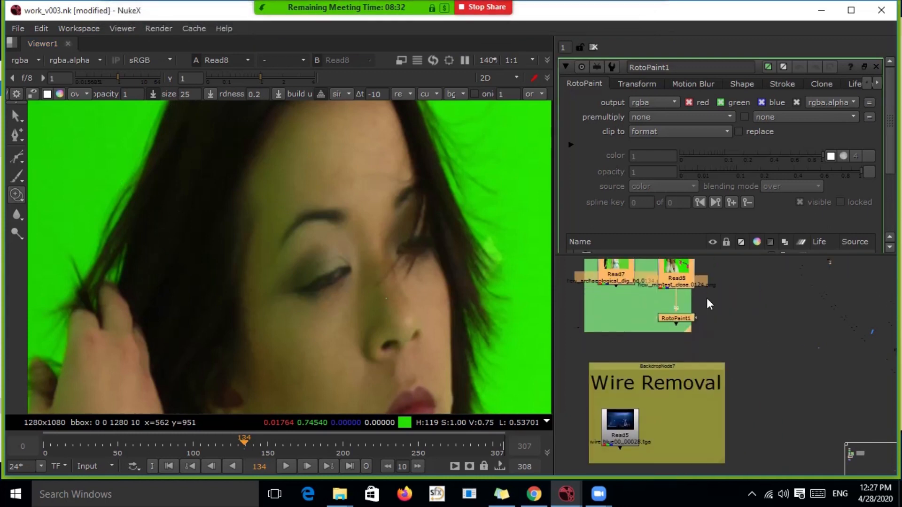
Step: Display the Wire Removal plate in the viewer and frame the whole image
click(612, 408)
key(1)
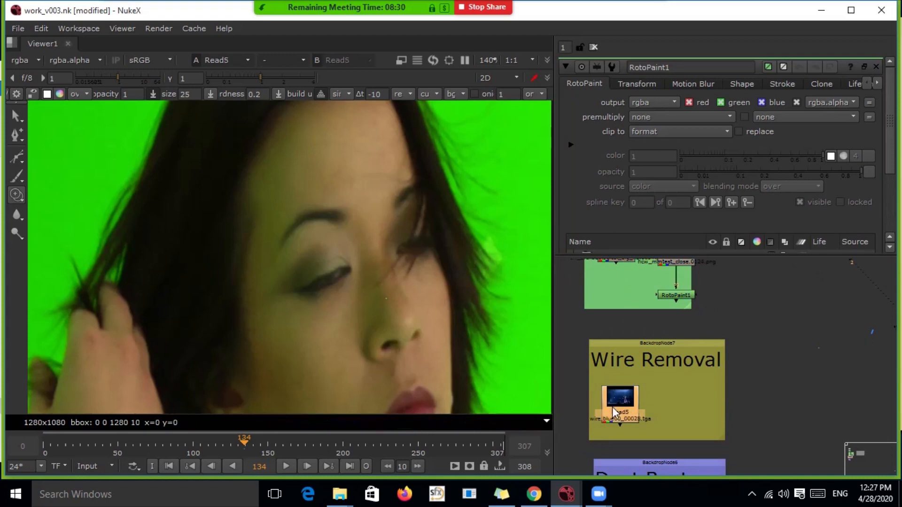
middle_drag(331, 282, 361, 146)
scroll(342, 212, up, 1)
middle_drag(383, 224, 306, 181)
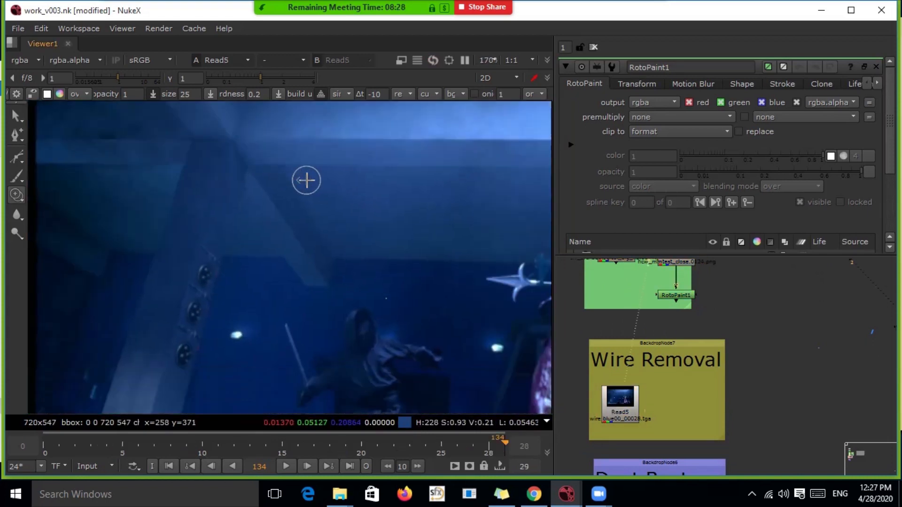
scroll(342, 198, down, 4)
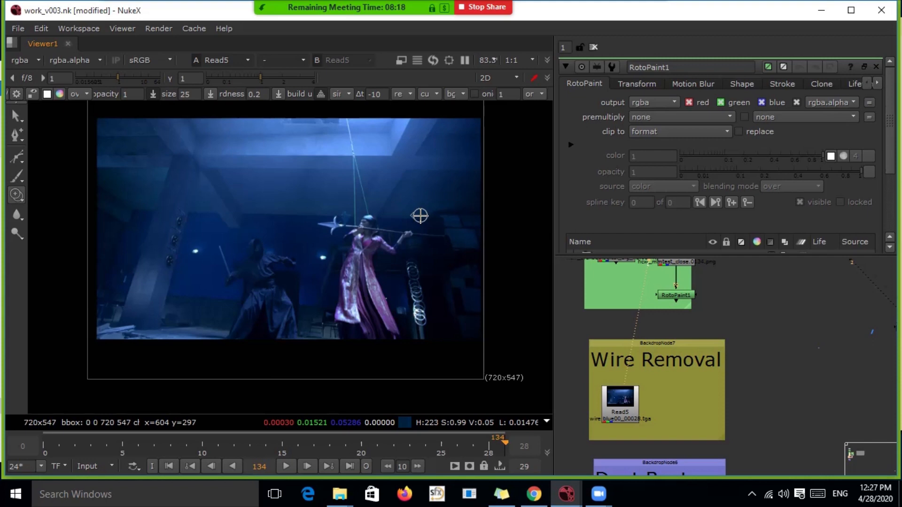
Step: Play back the Wire Removal plate, stop it, and examine the wires holding the woman at frame 23
click(85, 467)
click(95, 429)
click(285, 466)
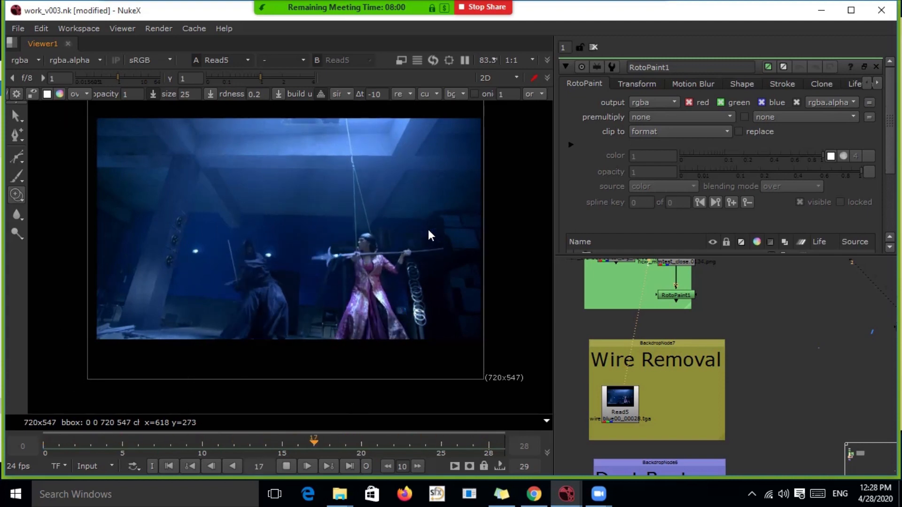
click(286, 466)
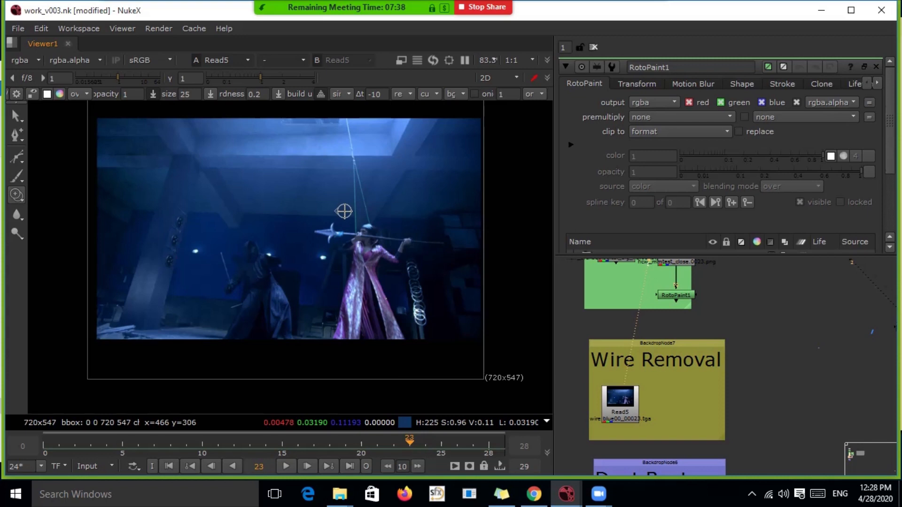
scroll(344, 211, up, 2)
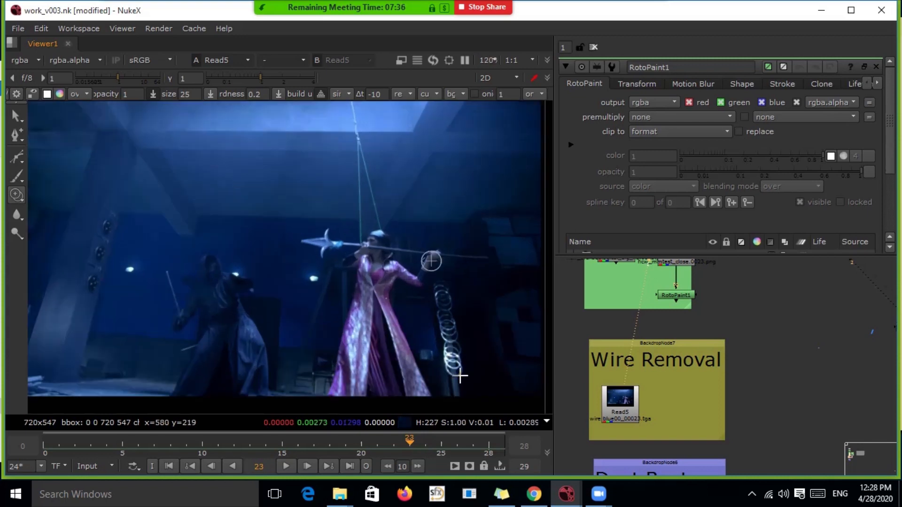
scroll(666, 342, down, 3)
scroll(656, 321, up, 2)
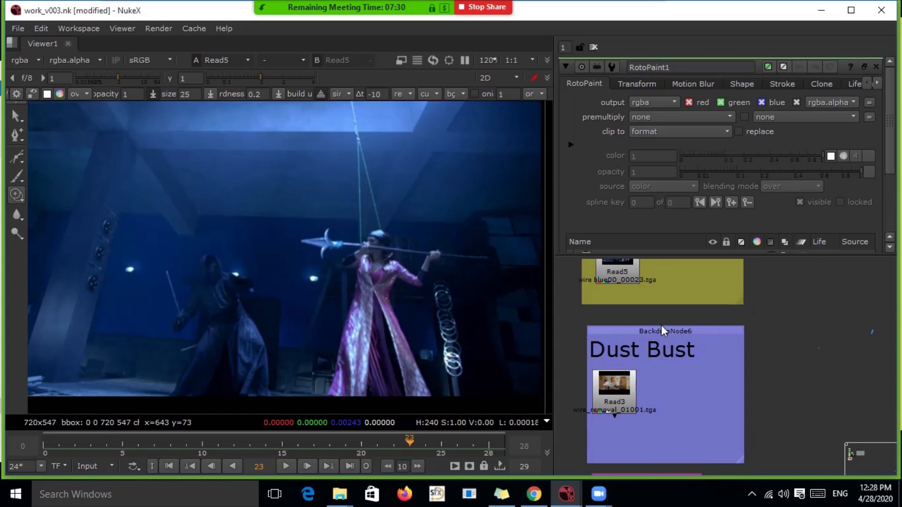
Step: Display the Dust Bust plate, go to frame 1006, and zoom in on the white dust speck beside the image edge
click(615, 385)
key(1)
middle_drag(279, 240, 379, 254)
middle_drag(429, 217, 332, 195)
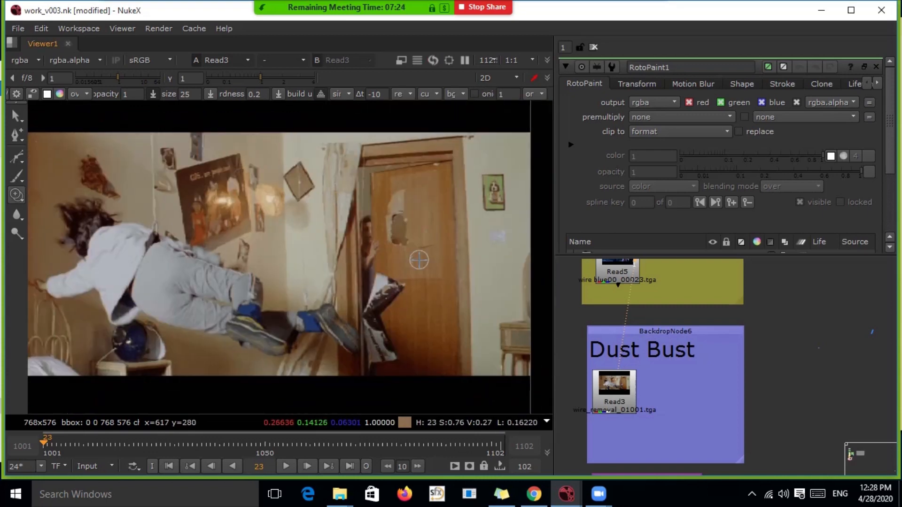
middle_drag(419, 261, 531, 265)
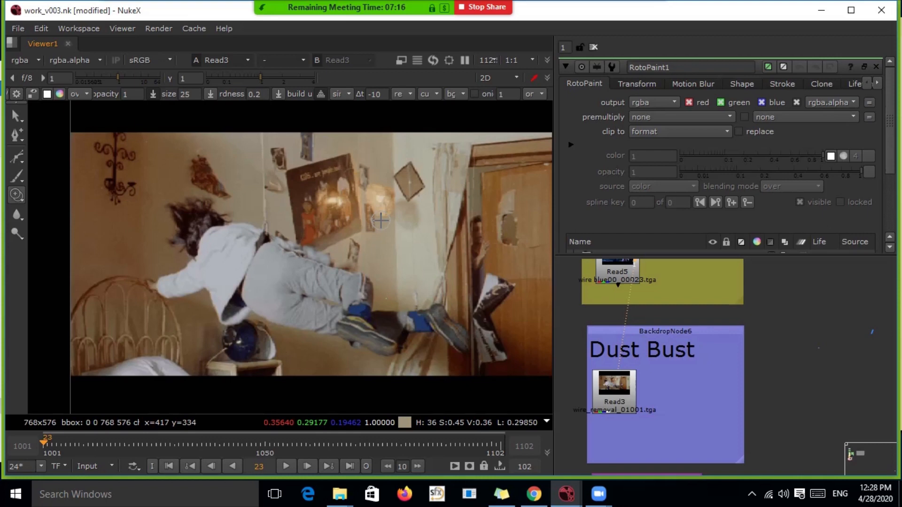
mouse_move(47, 444)
mouse_down()
mouse_move(80, 444)
mouse_move(64, 444)
mouse_up()
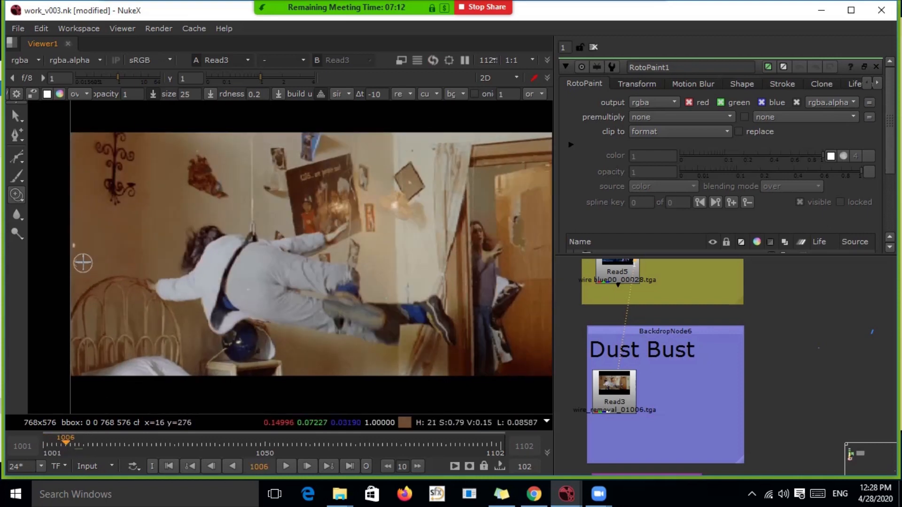
scroll(80, 246, up, 5)
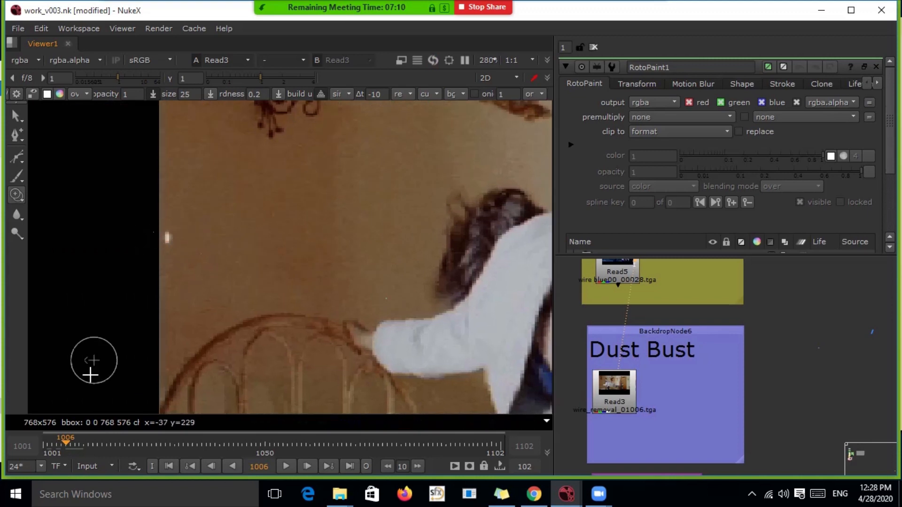
scroll(171, 237, up, 1)
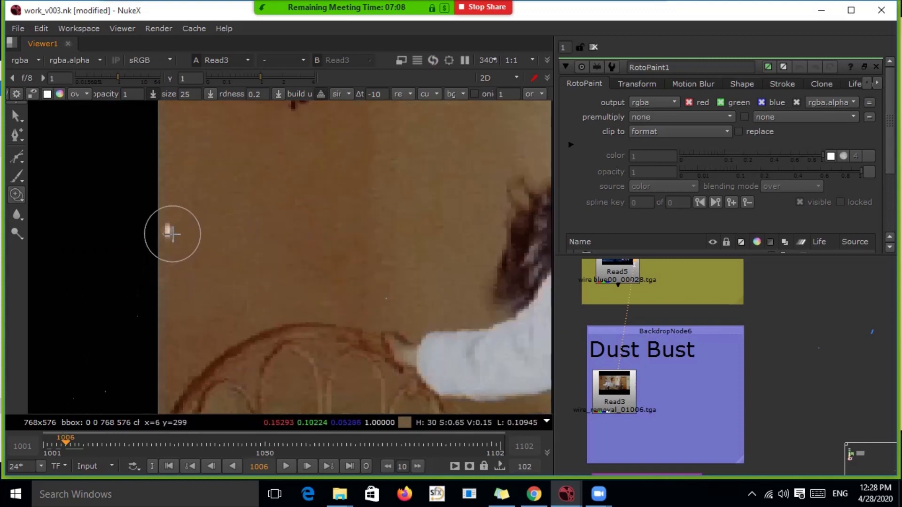
Step: Compare the dust speck area at frame 1006 with the neighbouring frames
key(Left)
key(Right)
key(Right)
key(Left)
key(Left)
key(Right)
key(Left)
key(Right)
key(Left)
key(Right)
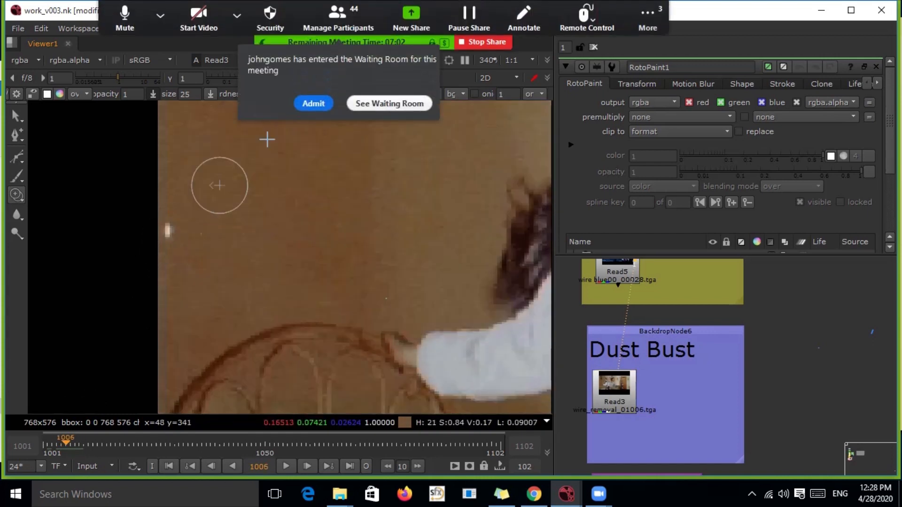
Step: Admit the waiting Zoom participant and recheck the dust speck against the frame before 1006
click(314, 86)
scroll(164, 224, down, 2)
scroll(164, 224, down, 1)
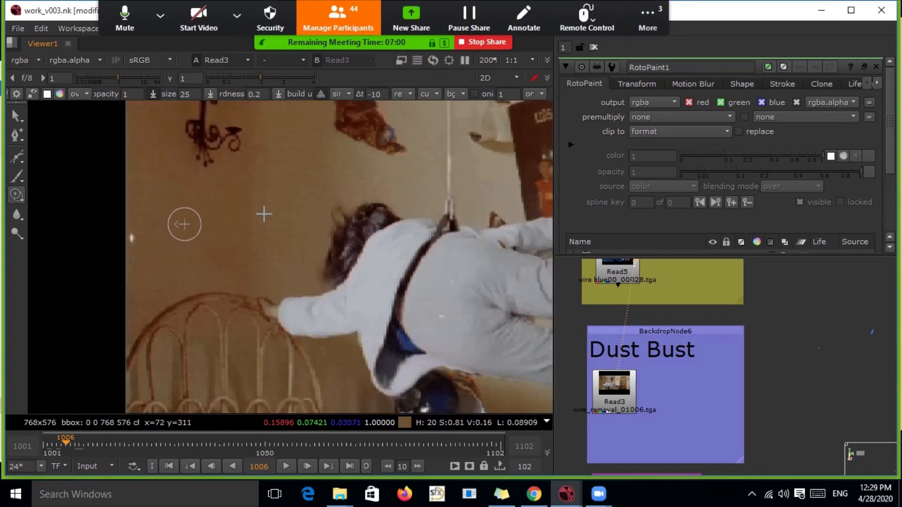
middle_drag(270, 211, 212, 225)
middle_drag(113, 238, 183, 241)
key(Left)
key(Right)
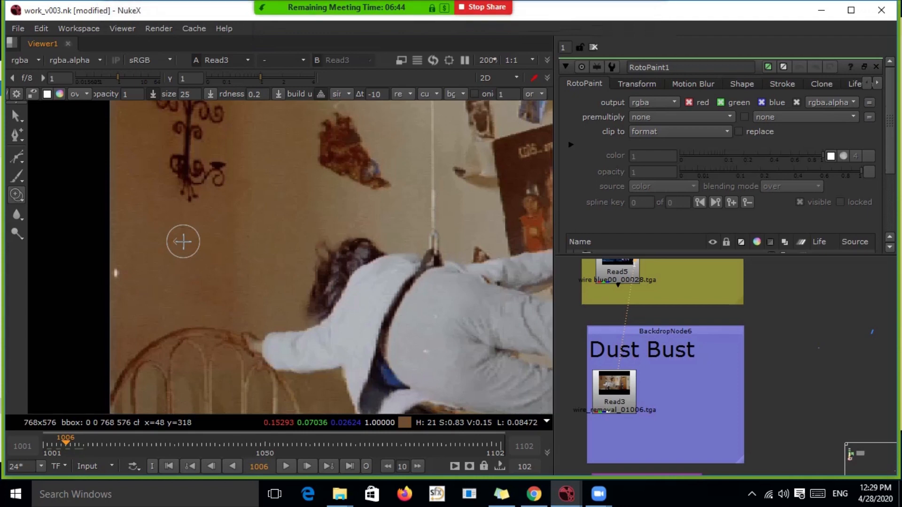
scroll(202, 244, down, 2)
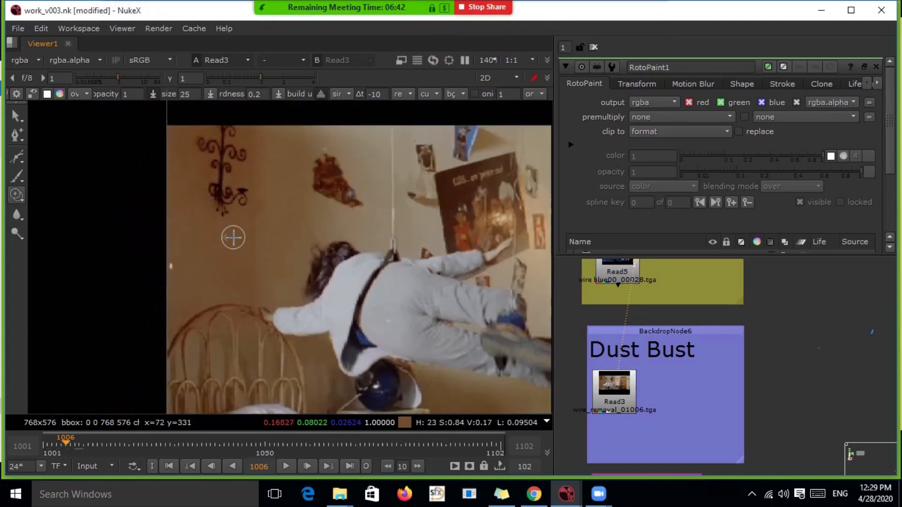
scroll(179, 281, up, 3)
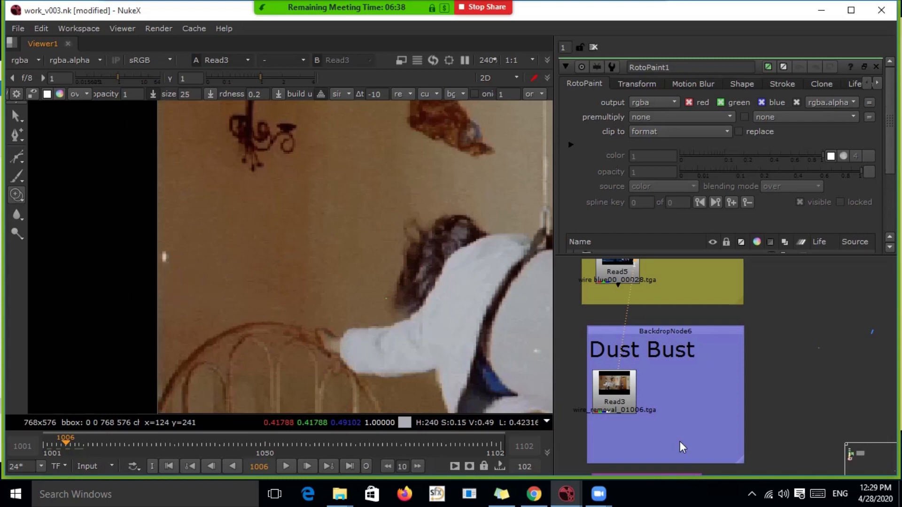
Step: Add a Dilate node below the Dust Bust Read node and display its output in the viewer
middle_drag(636, 419, 665, 387)
key(Tab)
text(dil)
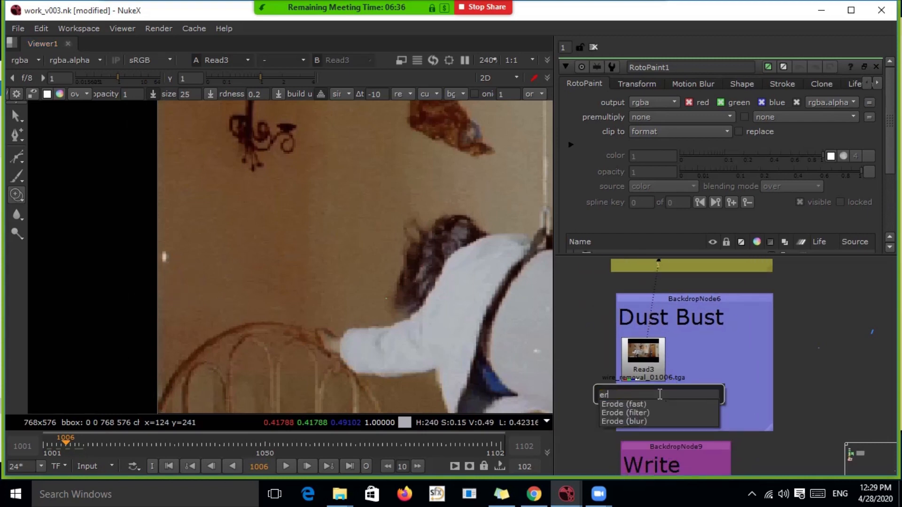
key(Return)
drag(643, 393, 640, 405)
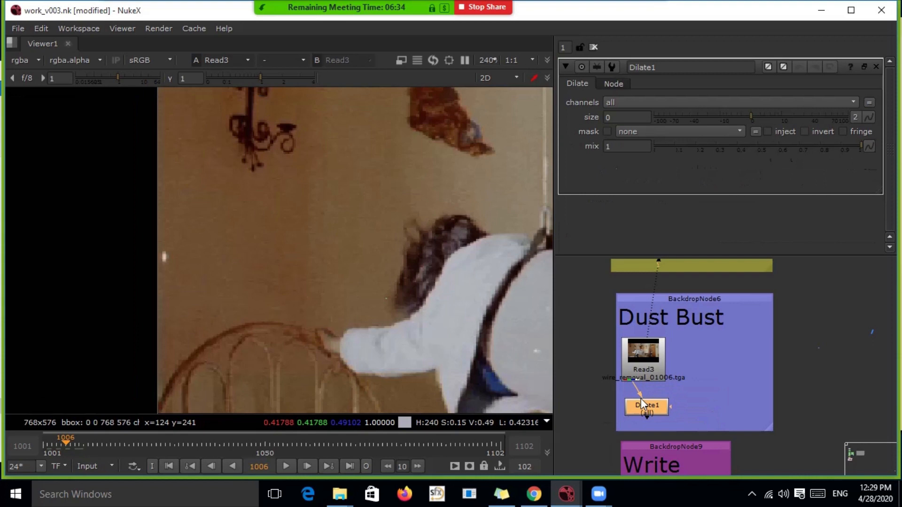
drag(657, 359, 646, 362)
click(647, 362)
click(651, 408)
key(1)
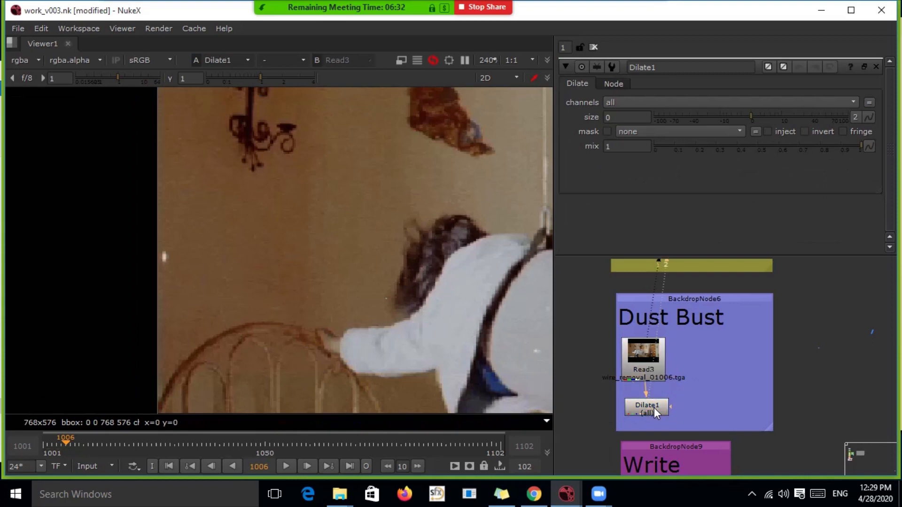
Step: Set the Dilate size to 2 and inspect the enlarged dust specks across the image
drag(625, 119, 593, 118)
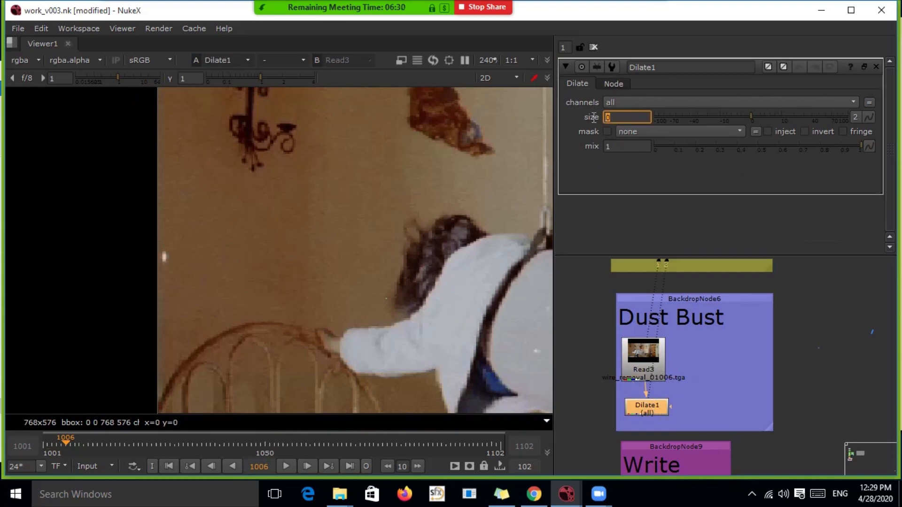
text(2)
key(Return)
scroll(272, 292, down, 4)
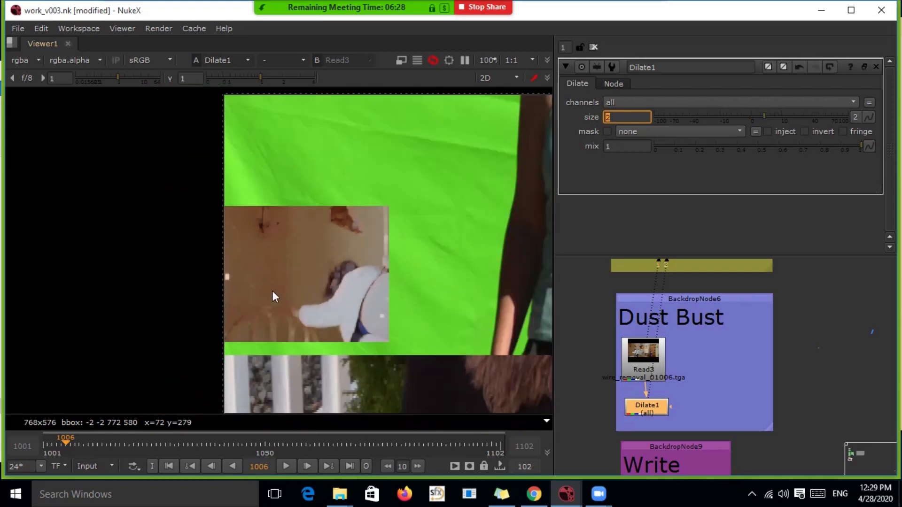
middle_drag(355, 241, 271, 227)
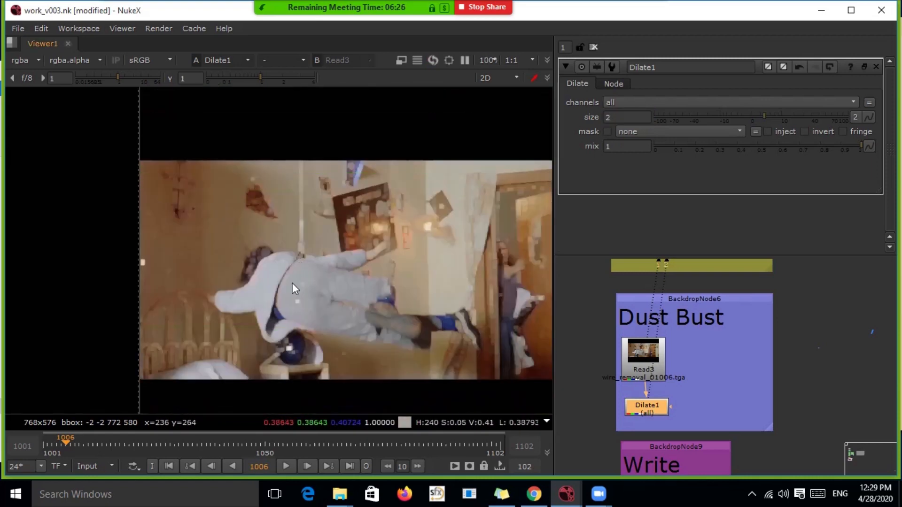
scroll(298, 311, up, 4)
middle_drag(39, 215, 125, 216)
middle_drag(244, 177, 249, 218)
Step: Move the Dust Bust Read and Dilate nodes up to make room within their backdrop
drag(719, 316, 610, 414)
drag(638, 358, 641, 365)
drag(717, 331, 639, 327)
Step: Add a RotoPaint node below the Dilate node, connect its bg input to Dilate, and display its output
click(672, 394)
key(Tab)
text(pain)
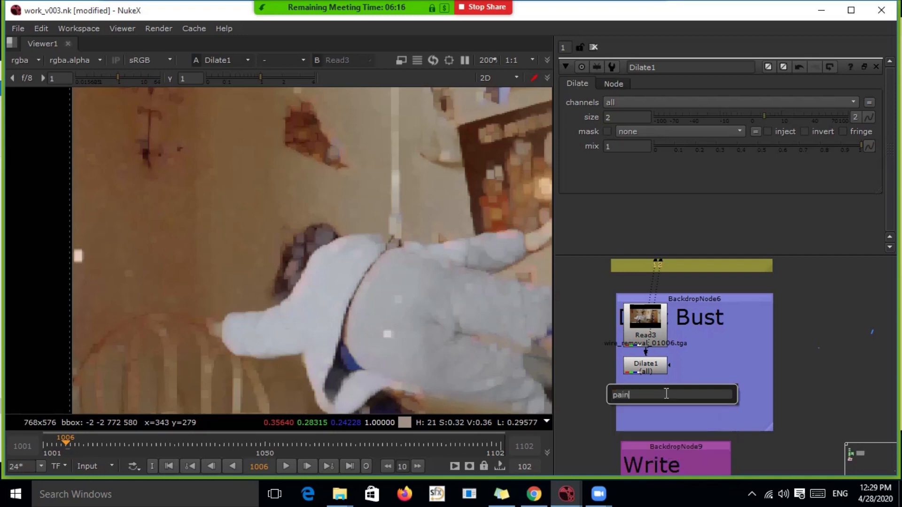
key(BackSpace)
key(BackSpace)
key(BackSpace)
key(BackSpace)
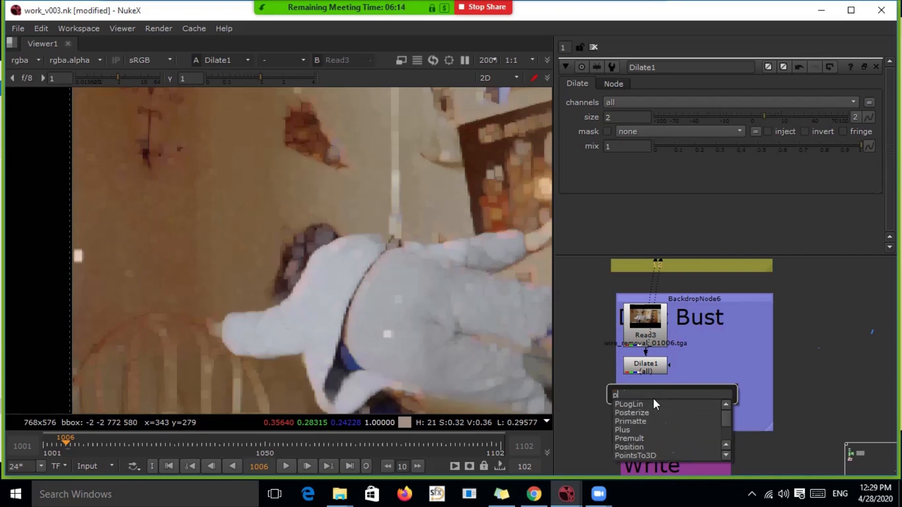
text(ro)
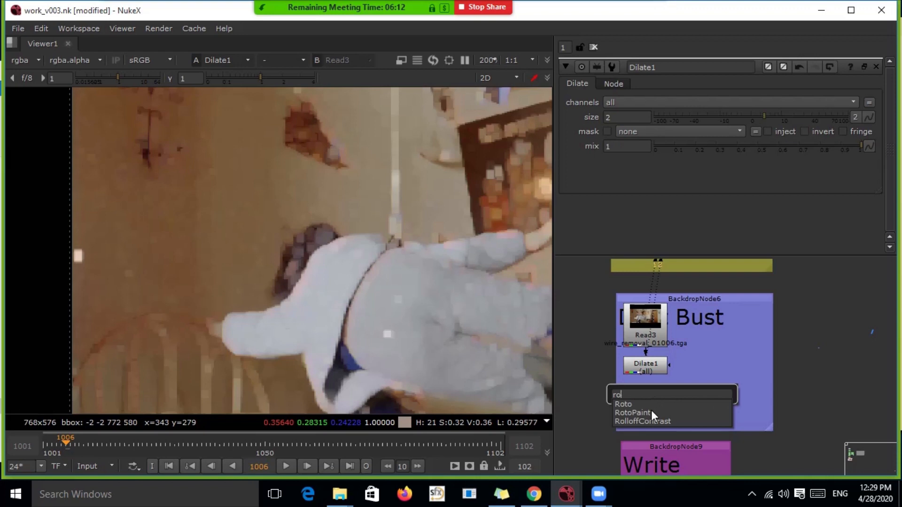
click(651, 412)
drag(686, 393, 663, 405)
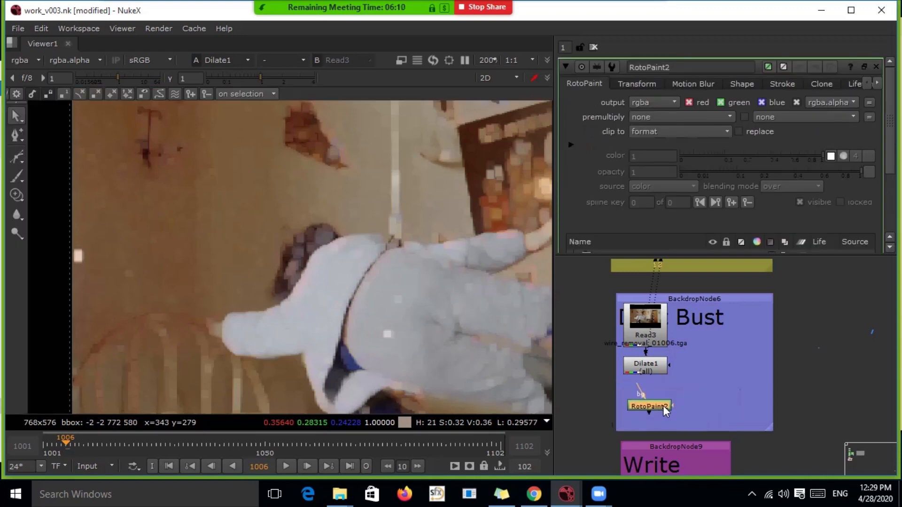
drag(658, 407, 654, 405)
key(1)
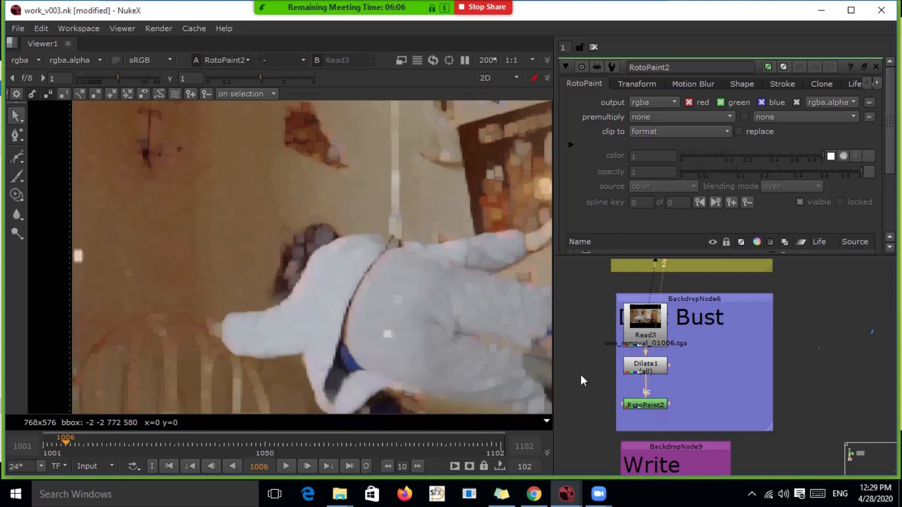
Step: Clone clean wall over the white dust speck at the image edge on frame 1006 with a size 25 brush
click(17, 194)
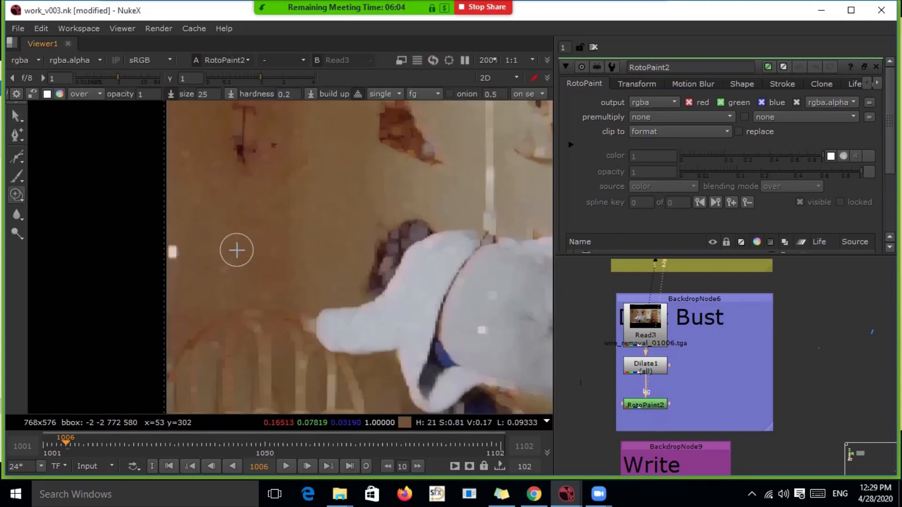
ctrl+drag(169, 250, 182, 251)
click(179, 249)
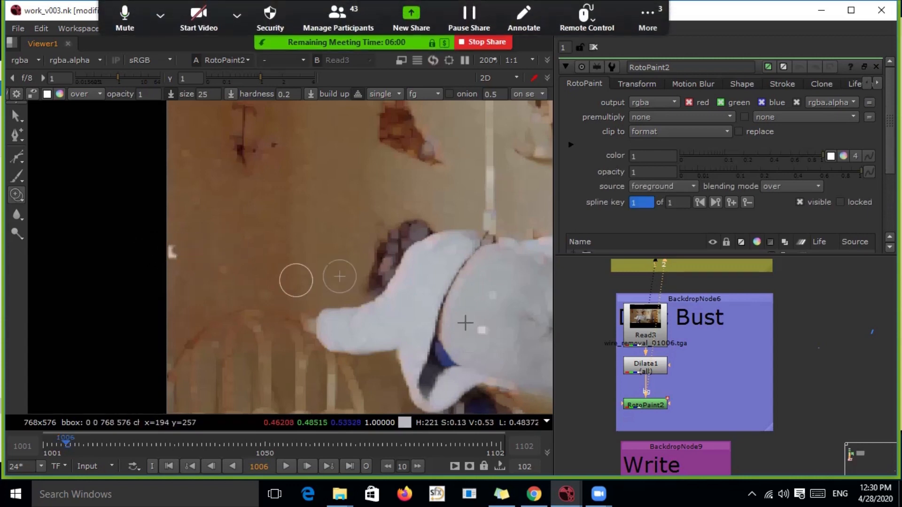
Step: Compare the Dilate output with the RotoPaint output in the viewer to check the dust cleanup
click(647, 404)
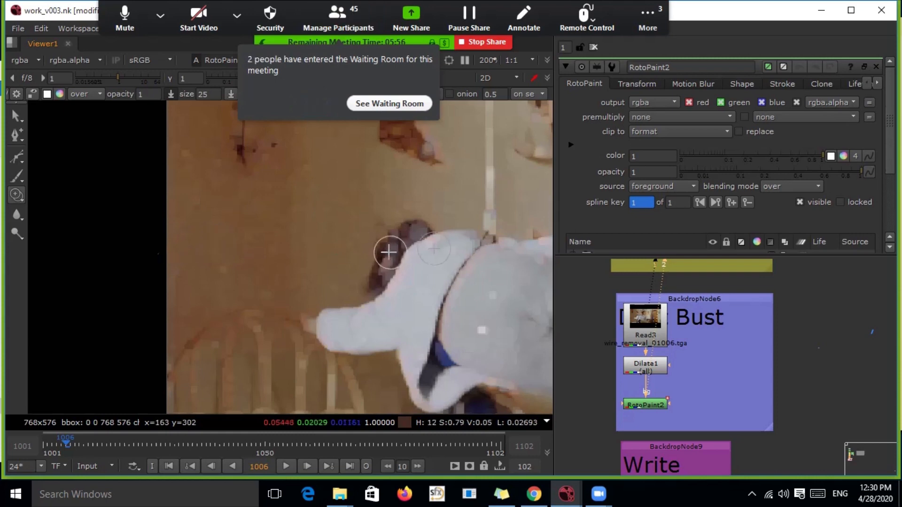
key(1)
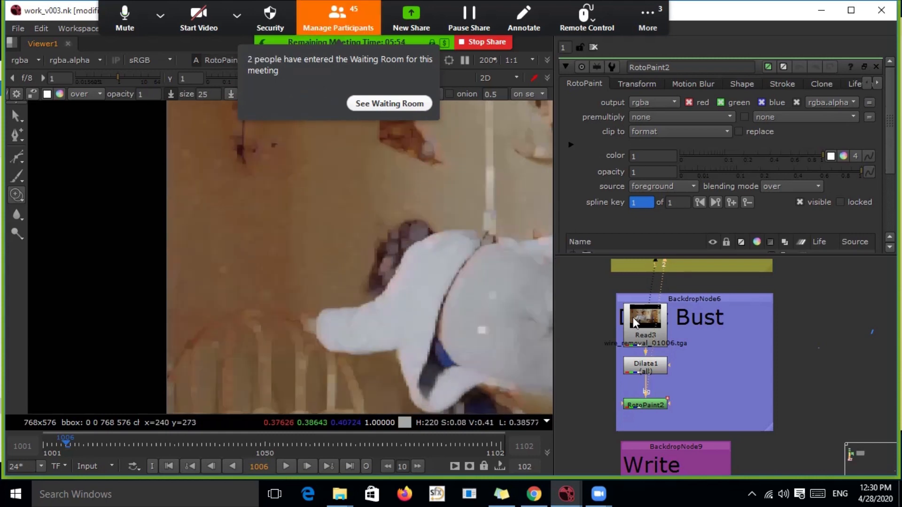
click(641, 370)
key(1)
click(641, 405)
key(1)
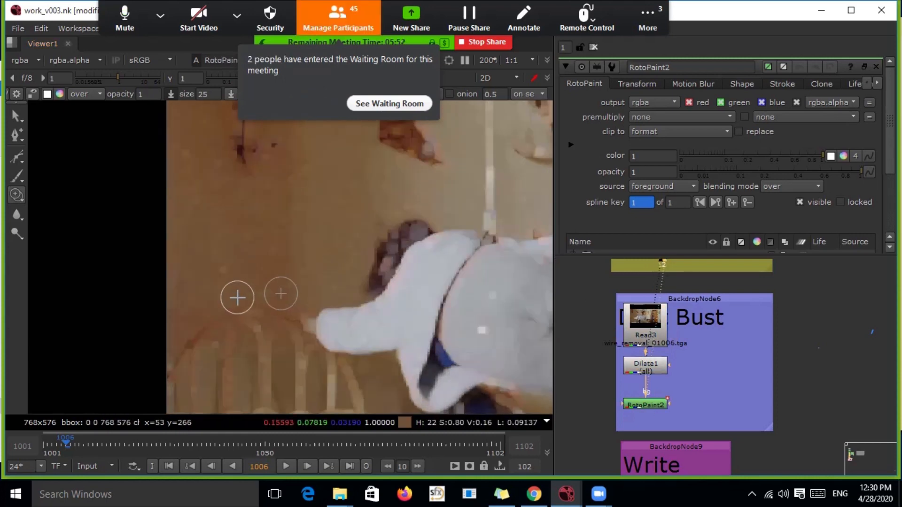
Step: Switch to the Zoom waiting room, admit everyone waiting to the meeting, and minimize the participants window
scroll(332, 266, down, 2)
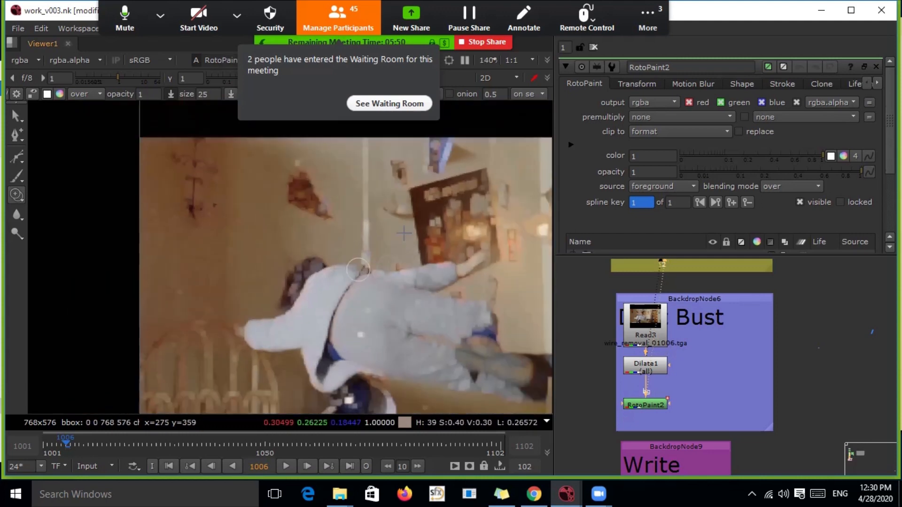
click(389, 104)
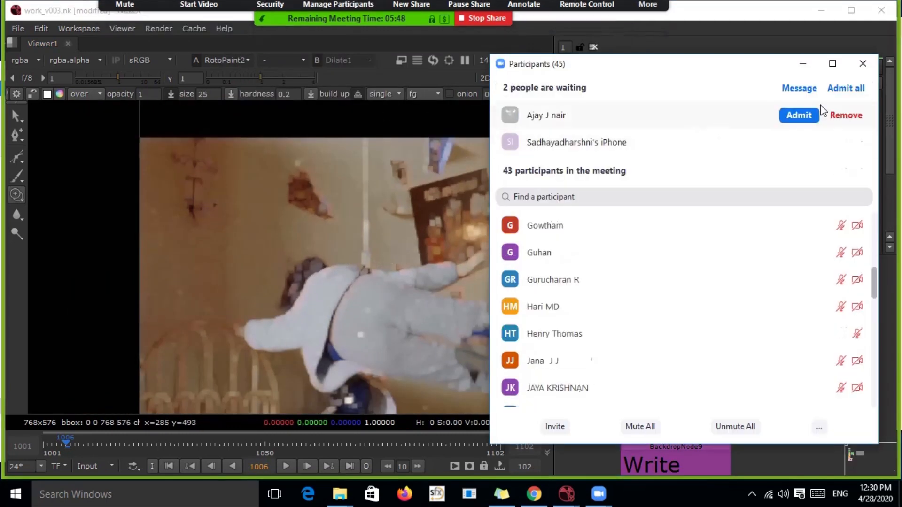
click(846, 94)
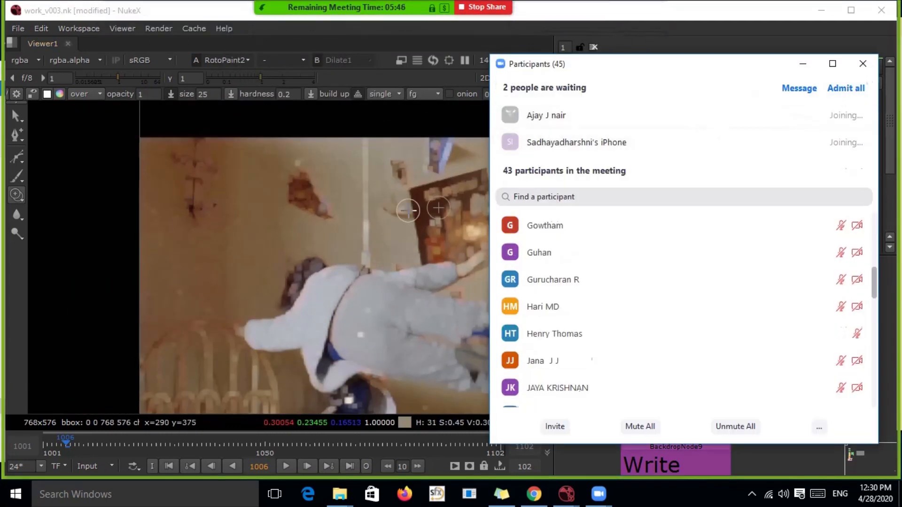
click(803, 66)
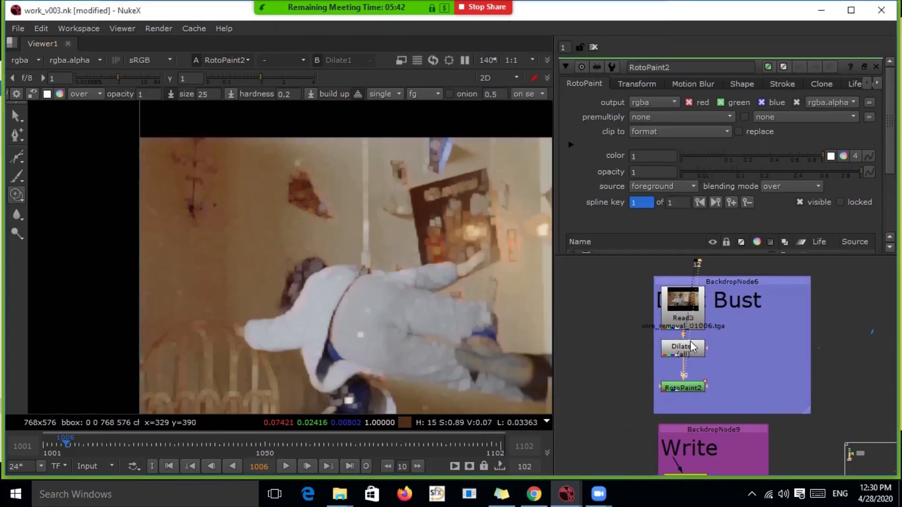
Step: Review the script's node graph sections, from the Dust Bust backdrop up to the Interface and Tracker backdrops and the webinar notes
click(696, 347)
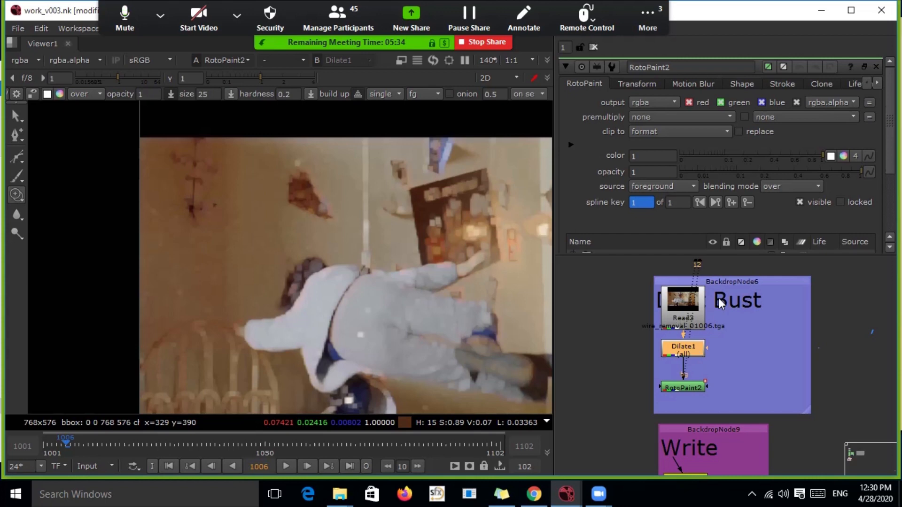
middle_drag(708, 300, 700, 362)
scroll(700, 362, down, 5)
scroll(709, 336, down, 2)
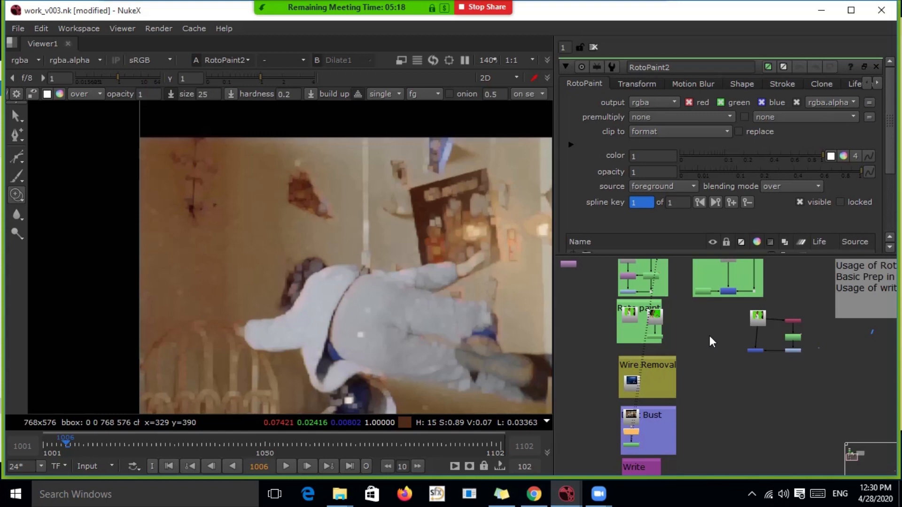
mouse_move(709, 335)
middle_down()
mouse_move(701, 372)
mouse_move(632, 378)
middle_up()
middle_drag(671, 297, 679, 351)
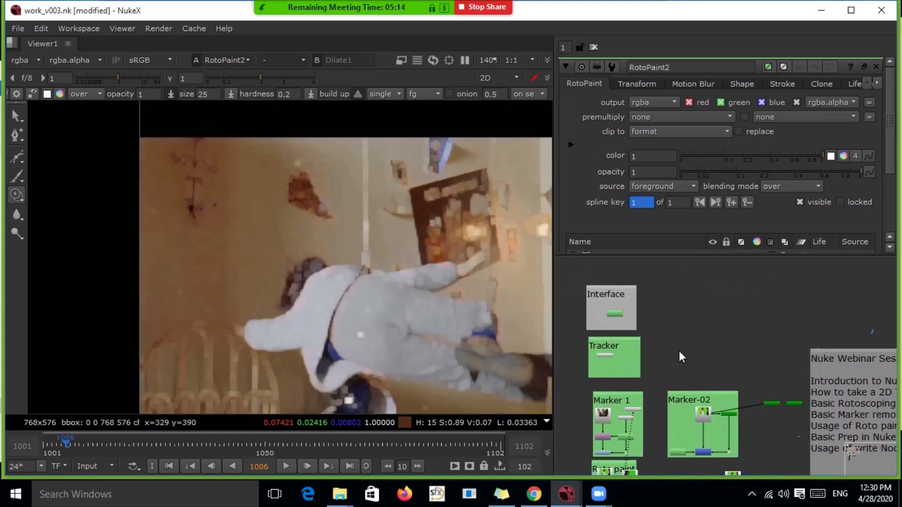
middle_drag(748, 330, 698, 265)
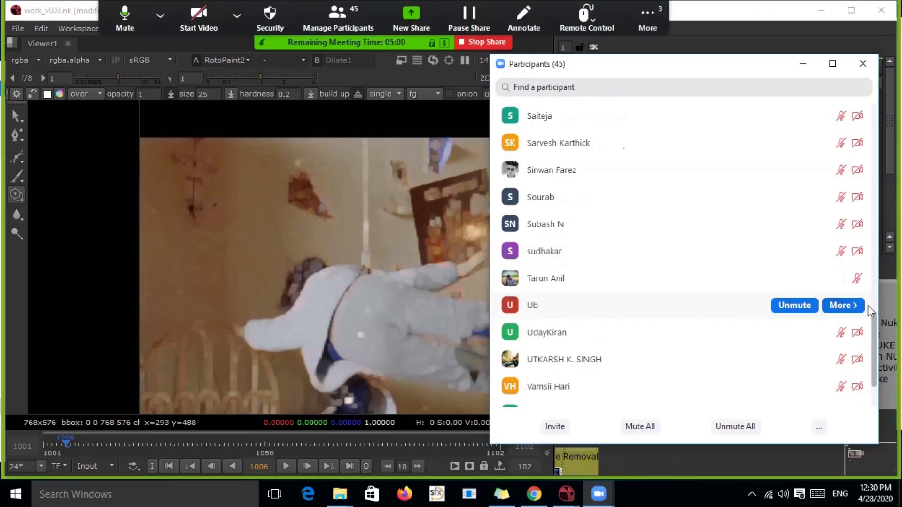